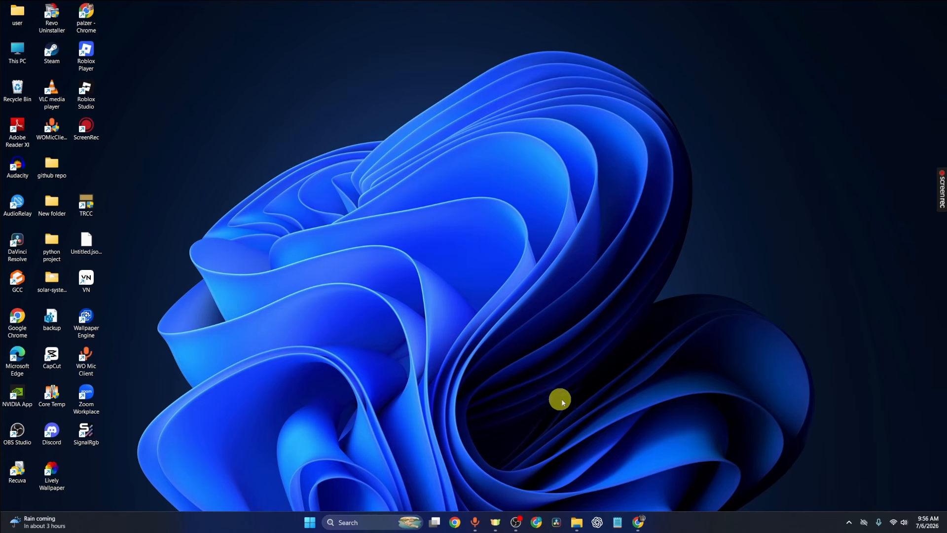
Step: Open Google Chrome in a maximized window and go to Google Maps from the Google apps
left_click(536, 522)
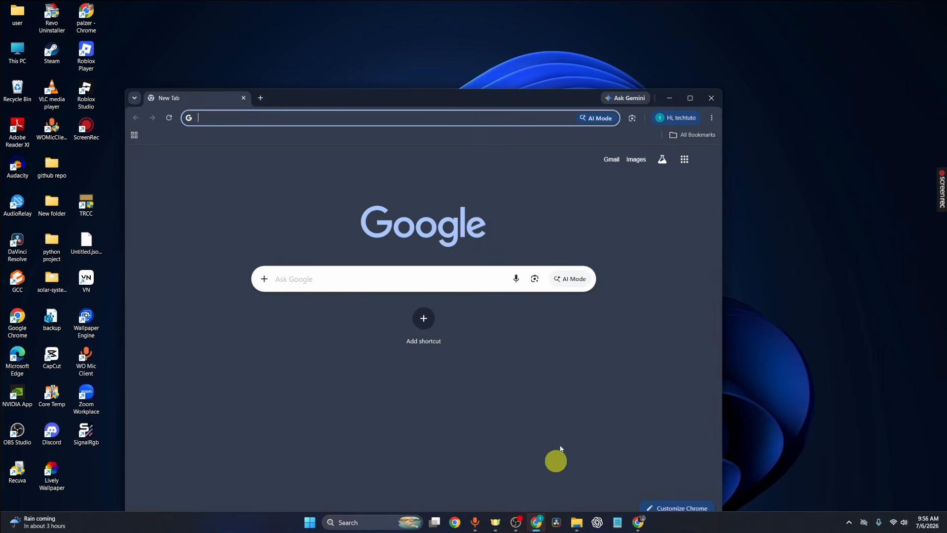
left_click(690, 97)
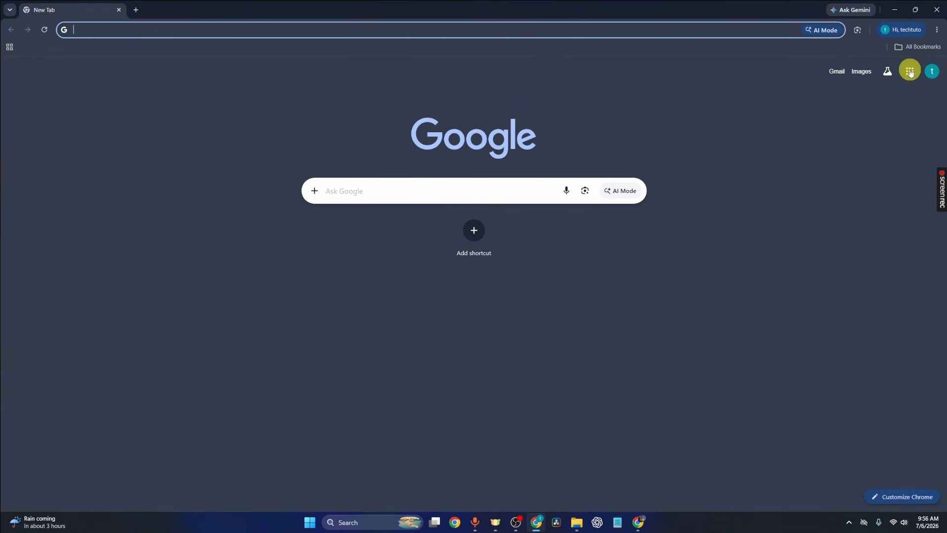
left_click(910, 72)
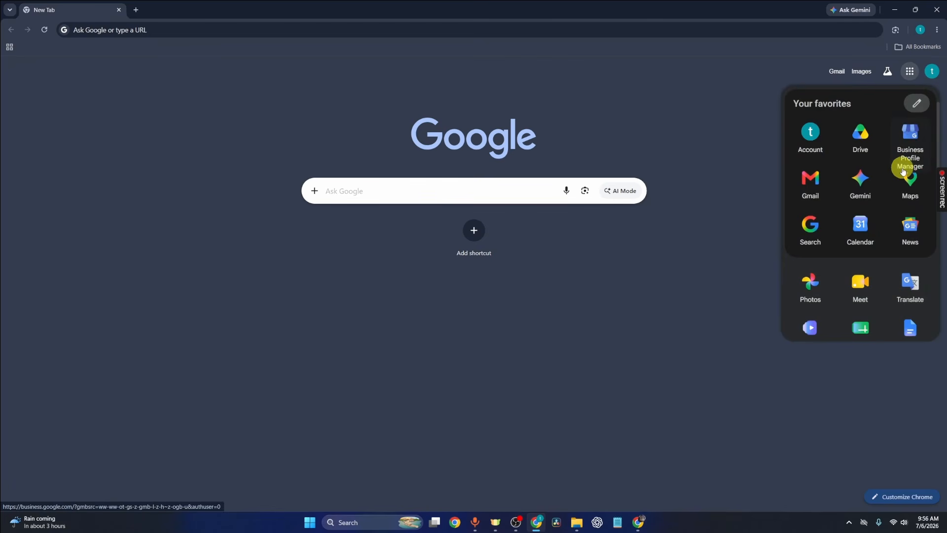
left_click(908, 179)
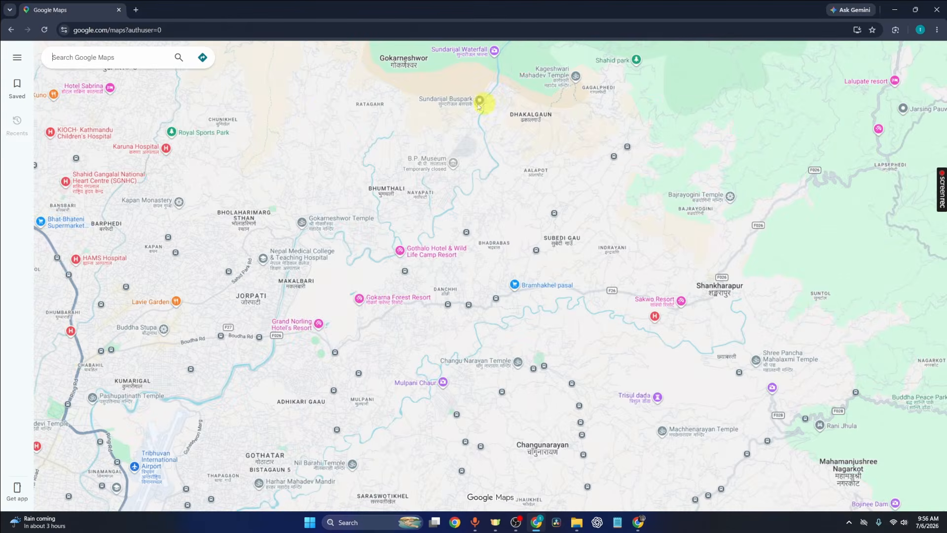
Step: Search Google Maps for "maple& co.bakery" to check for an existing listing, and clear the search
left_click(133, 58)
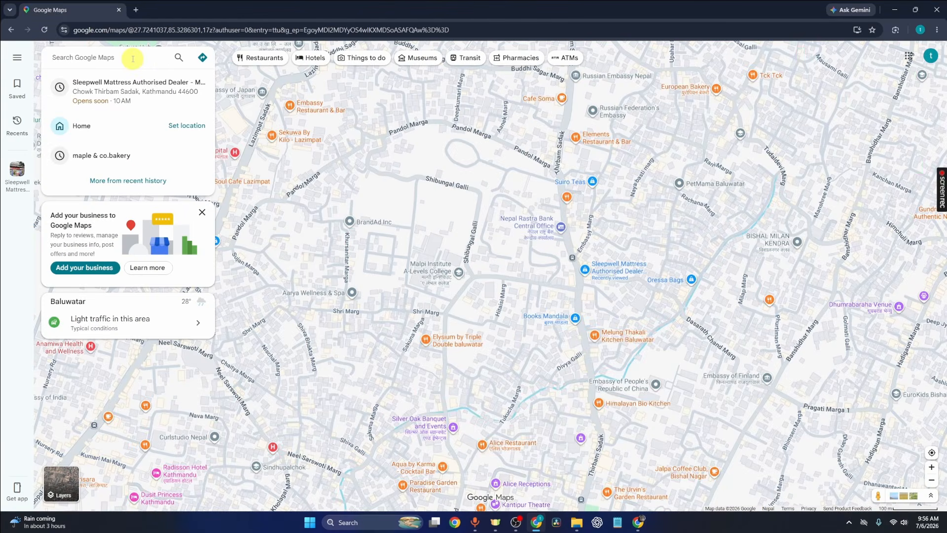
type("maple& c")
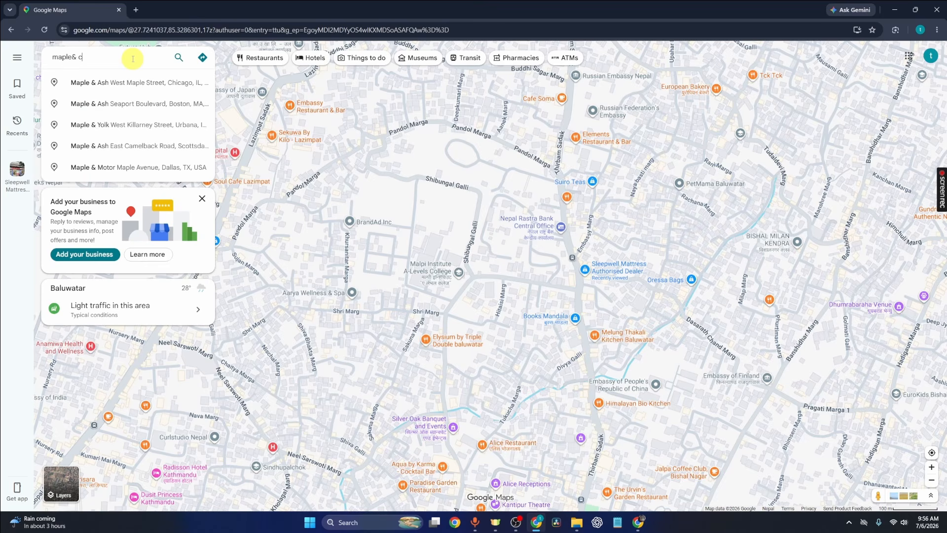
type("o.bakery")
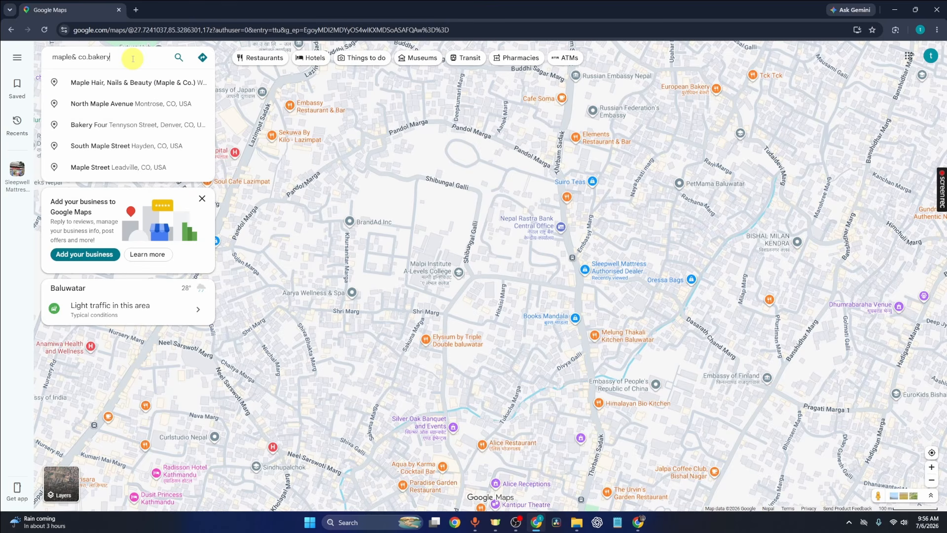
key("Return")
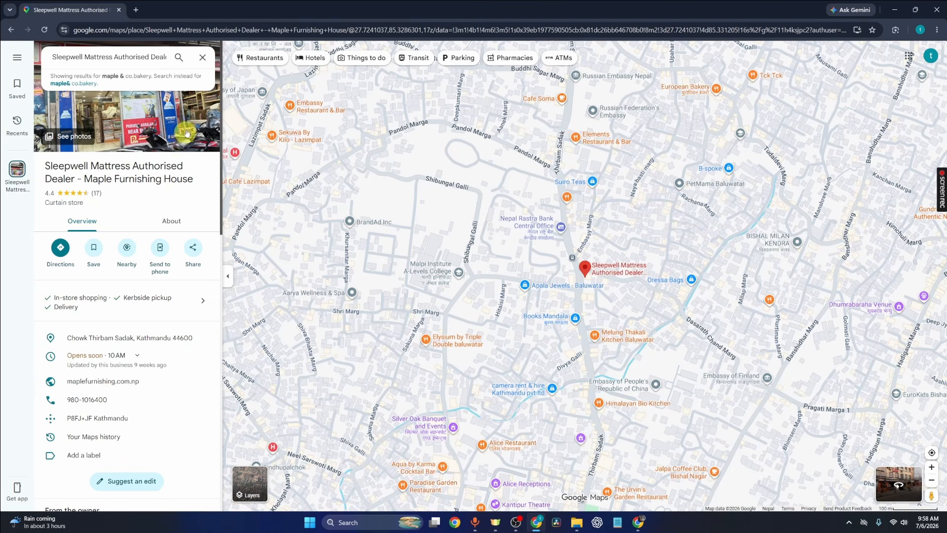
left_click(202, 57)
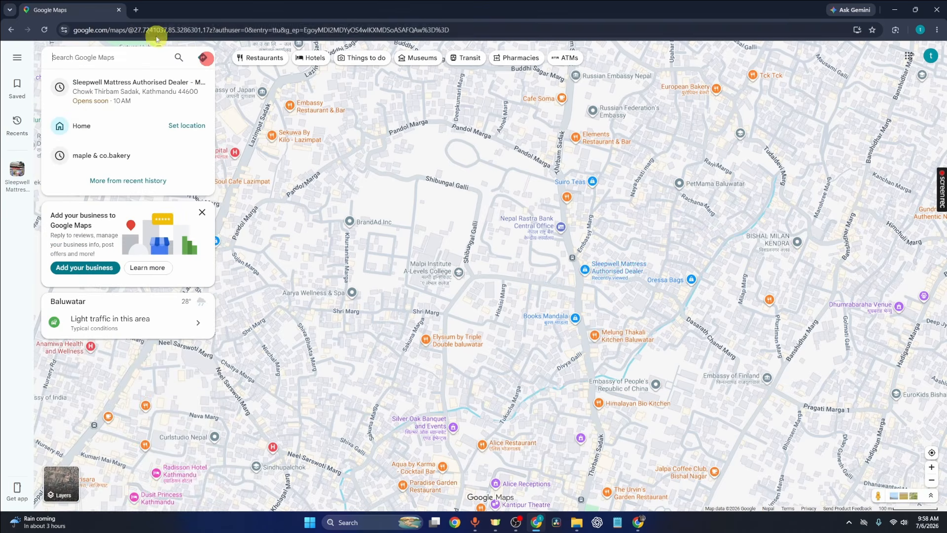
Step: Open google.com/business in a new browser tab and start creating a free Business Profile
left_click(138, 11)
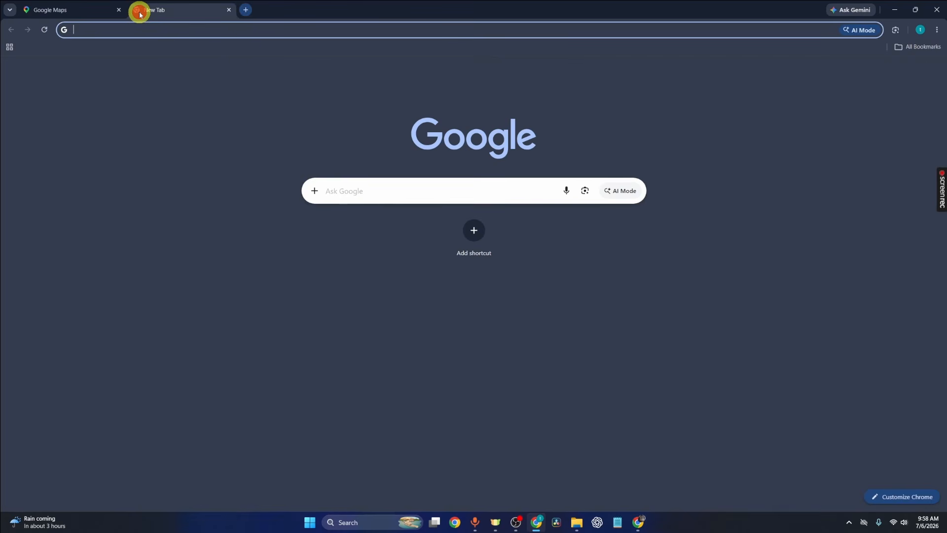
left_click(168, 28)
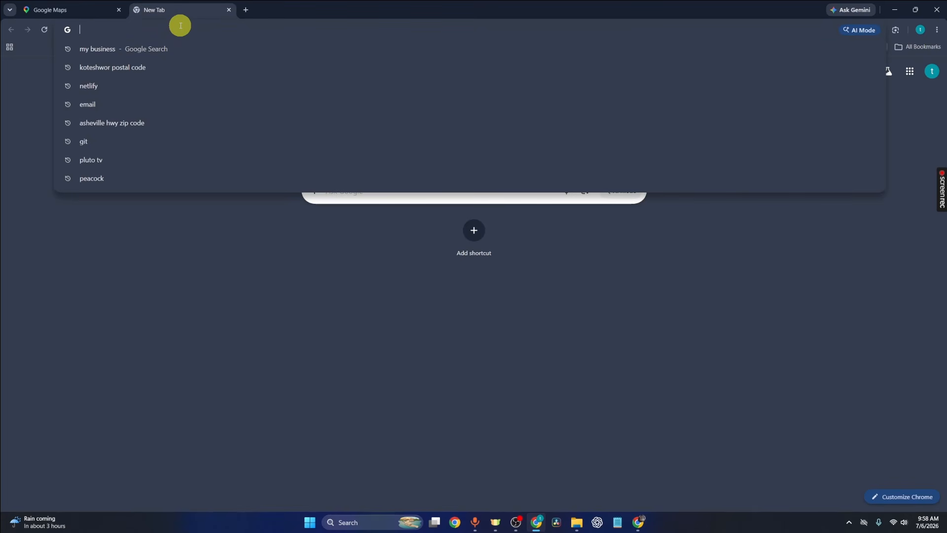
type("google")
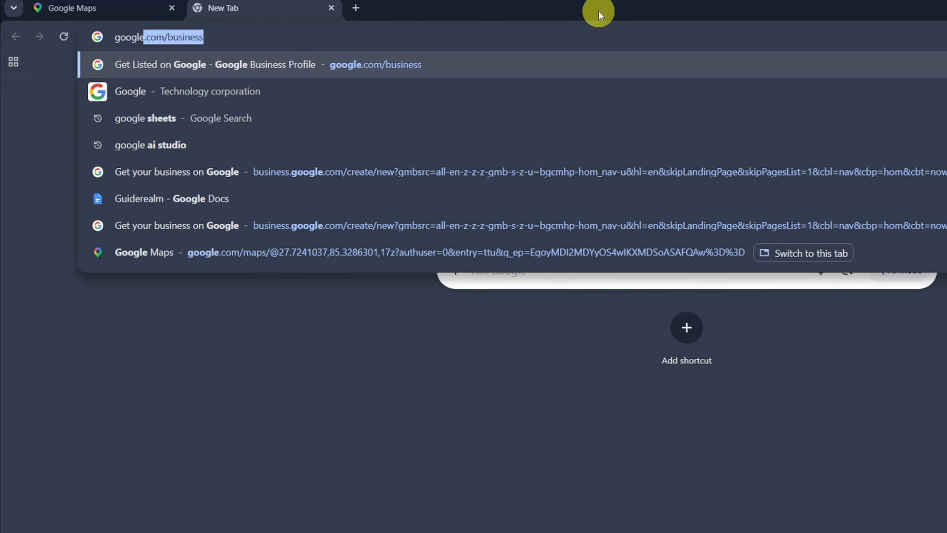
key("Return")
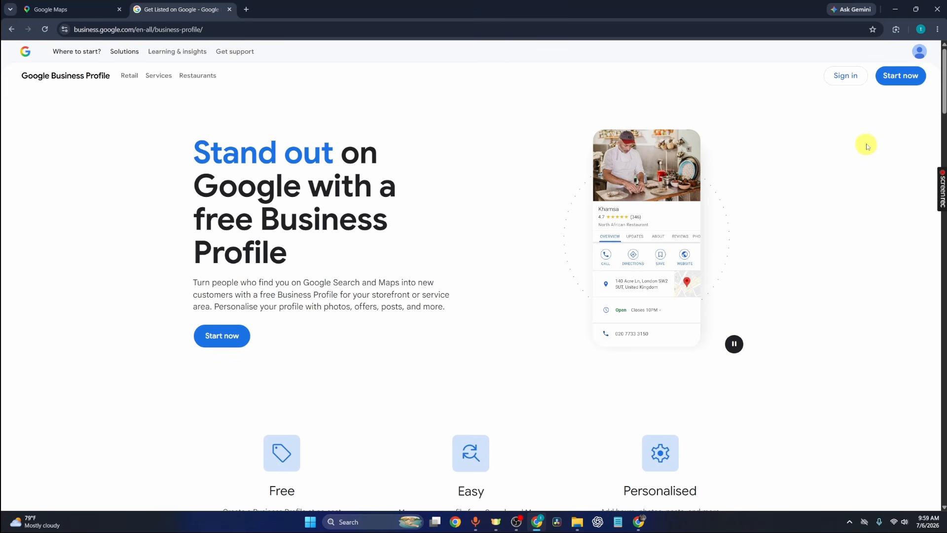
left_click(904, 76)
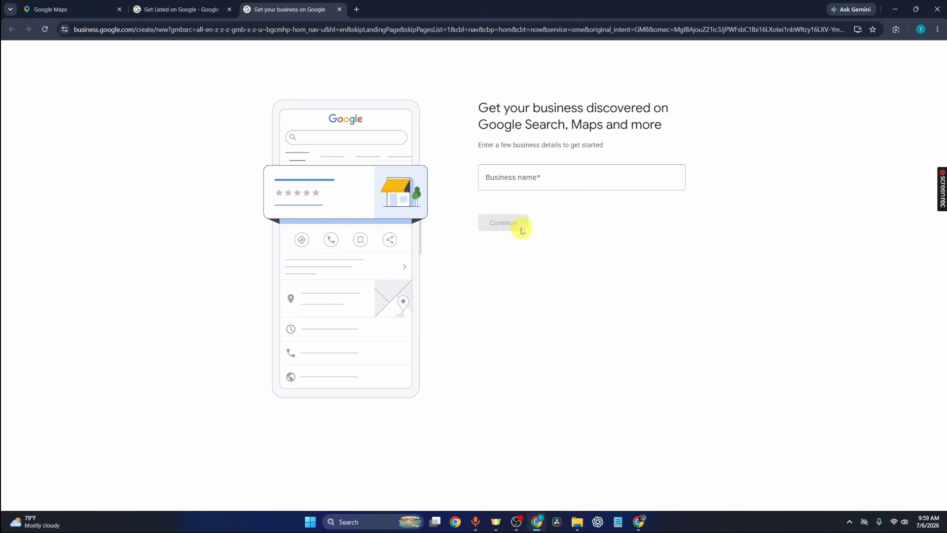
Step: Enter "Maple & co.Bakery" as the business name and continue to the business type
left_click(560, 179)
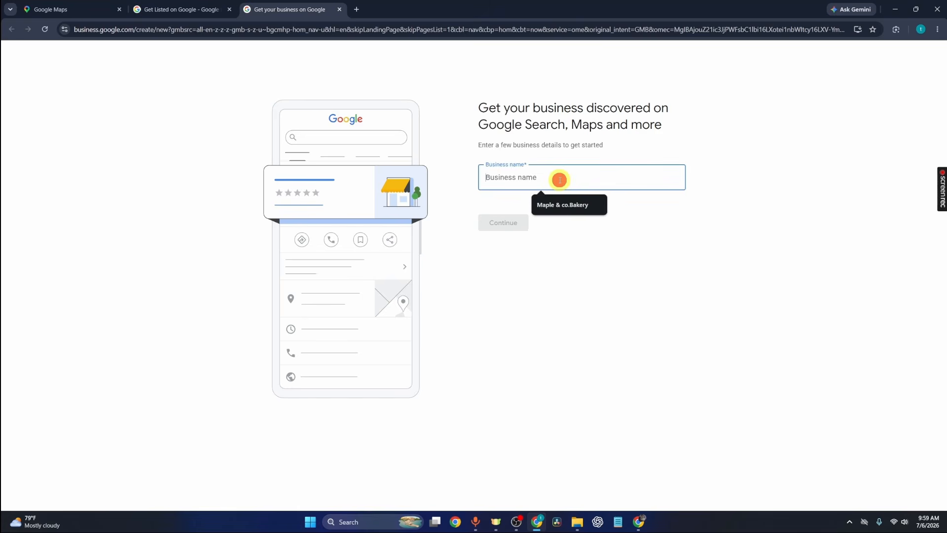
left_click(559, 207)
left_click(460, 312)
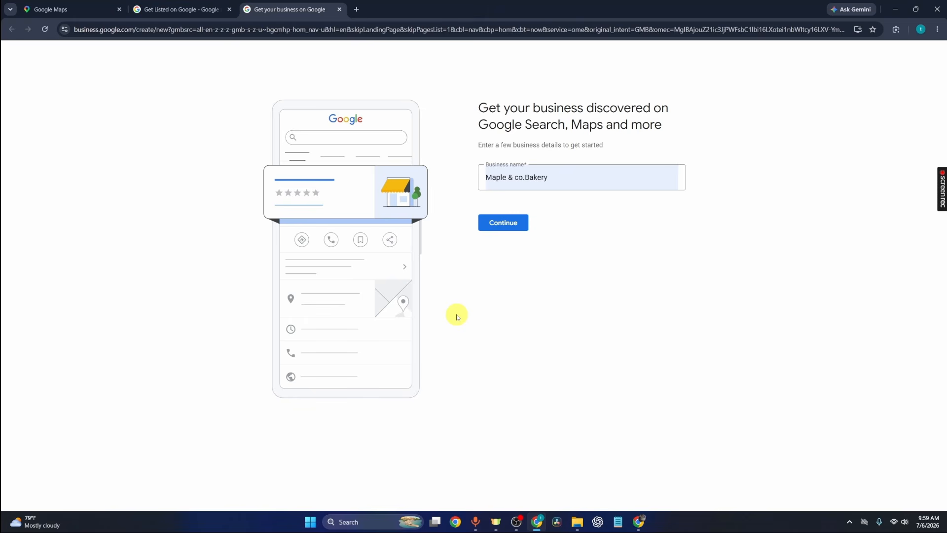
left_click(505, 223)
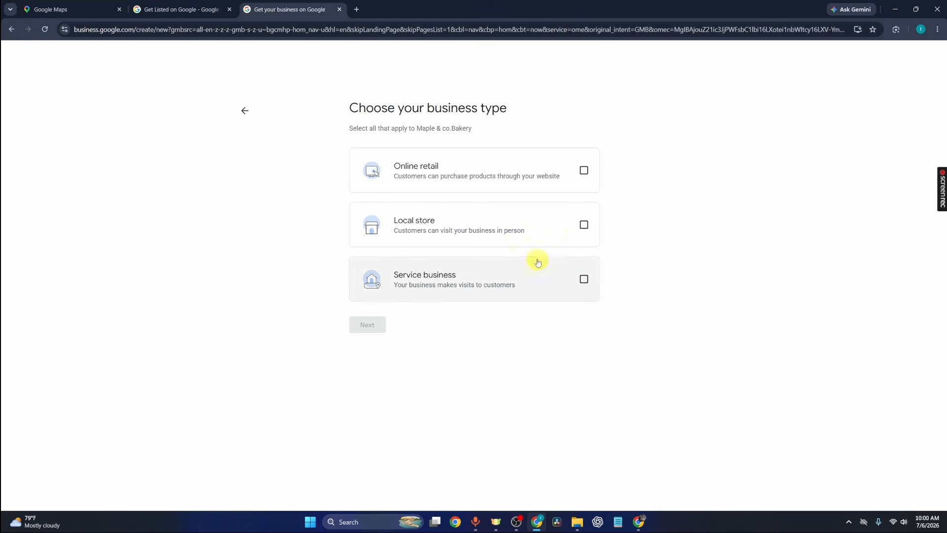
Step: Choose only Local store as the business type and continue to the business category
left_click(557, 225)
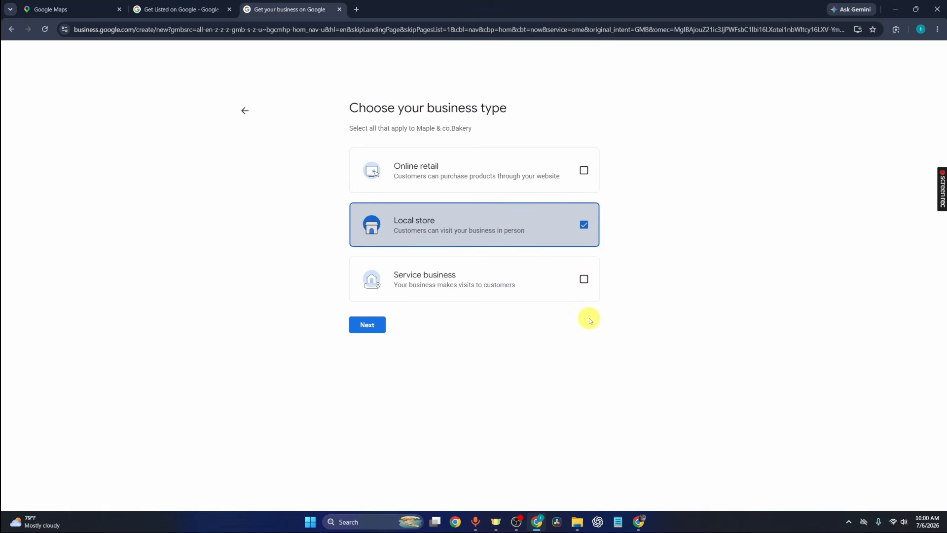
left_click(585, 279)
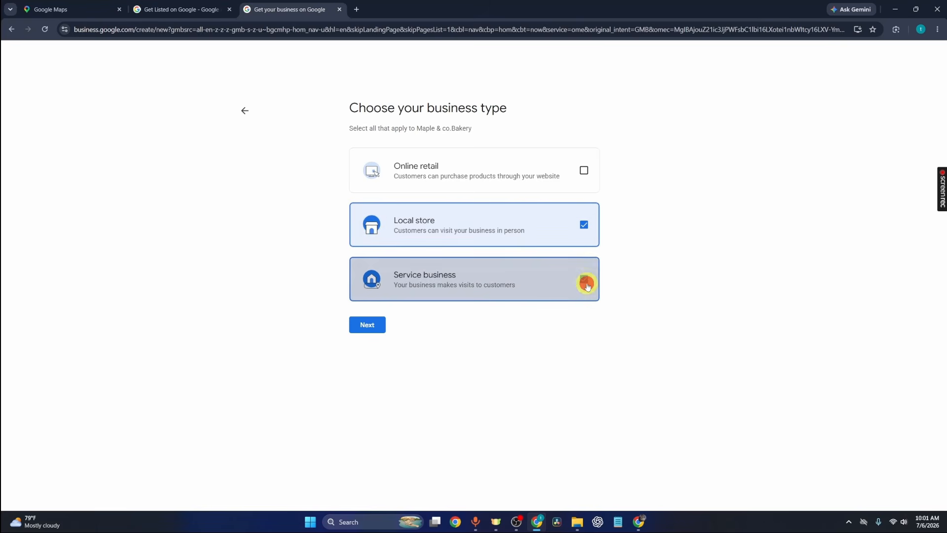
left_click(584, 171)
left_click(583, 170)
left_click(585, 279)
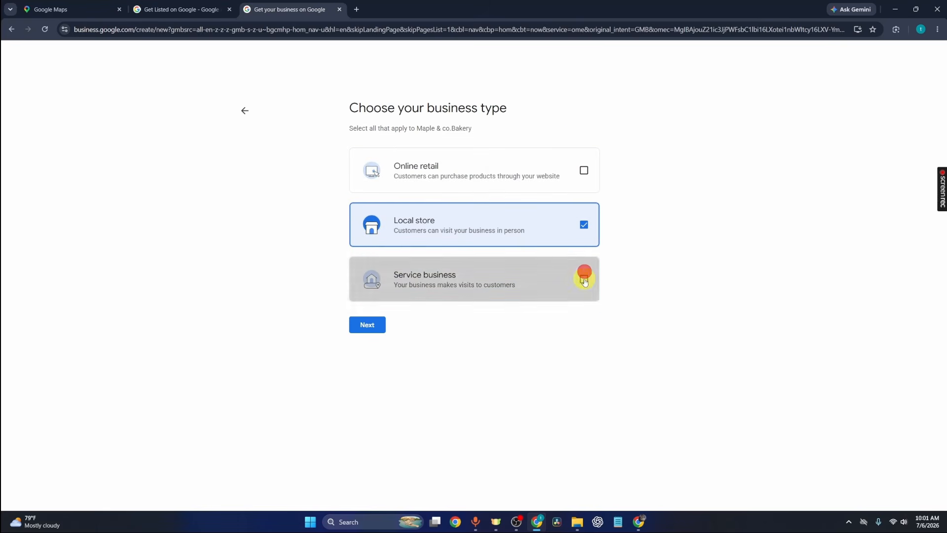
left_click(369, 328)
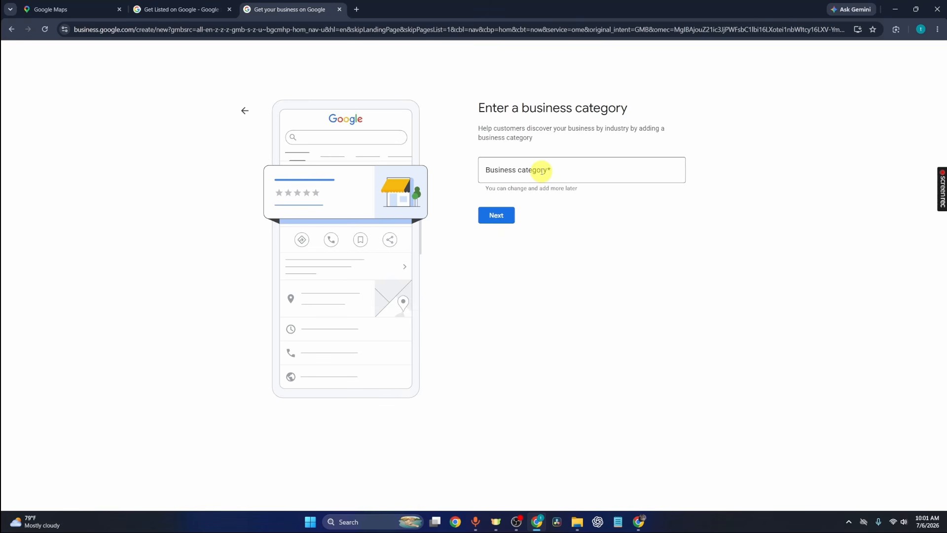
Step: Set the business category to Bakery and continue to the business address
left_click(542, 170)
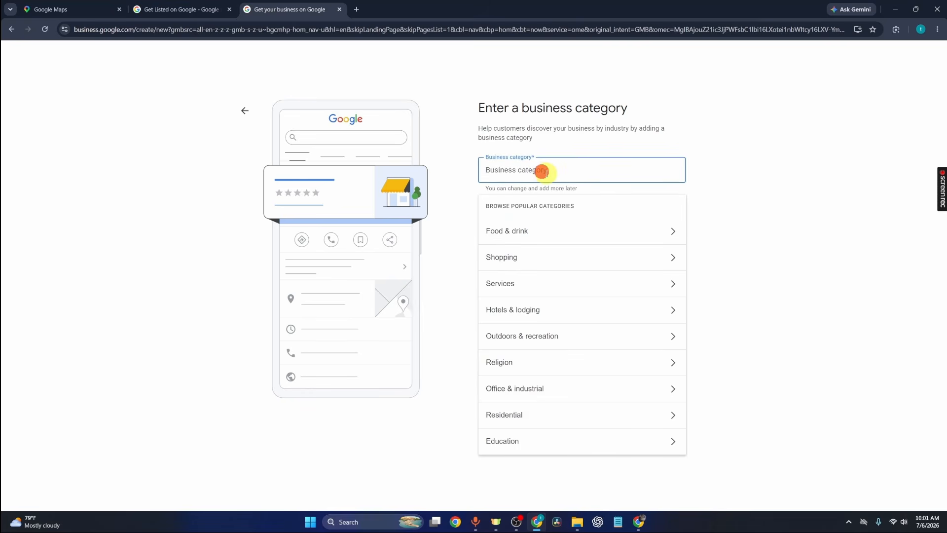
type("bak")
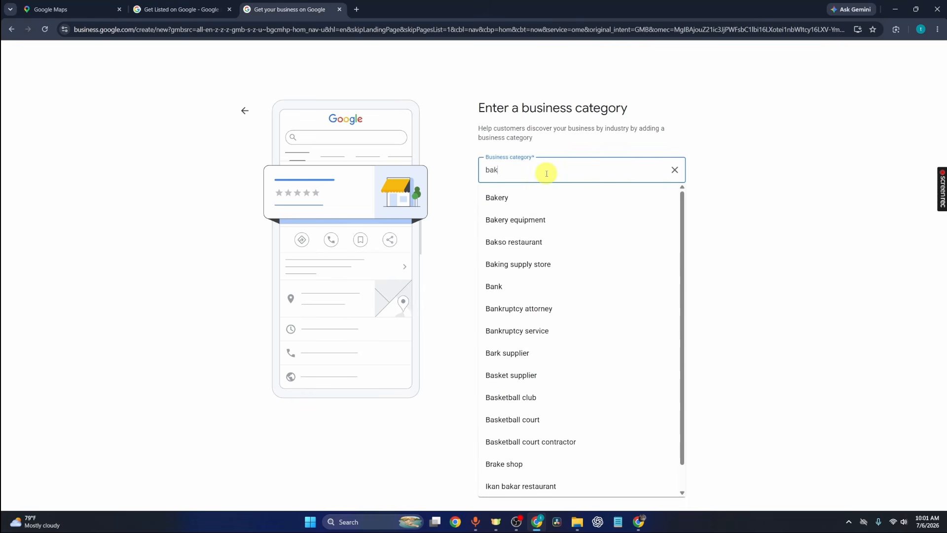
left_click(508, 198)
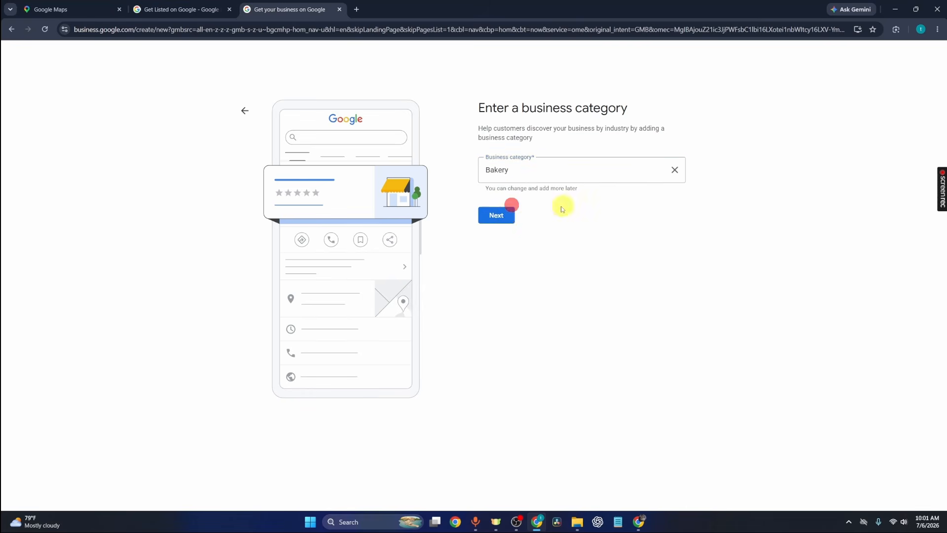
left_click(504, 216)
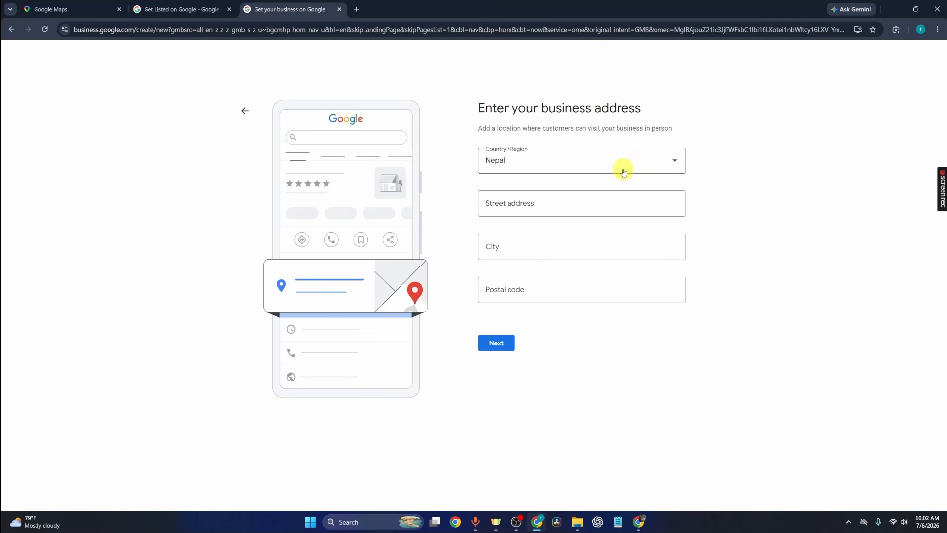
Step: Keep Nepal as the country and fill in the business's street address and city
left_click(638, 162)
left_click(755, 167)
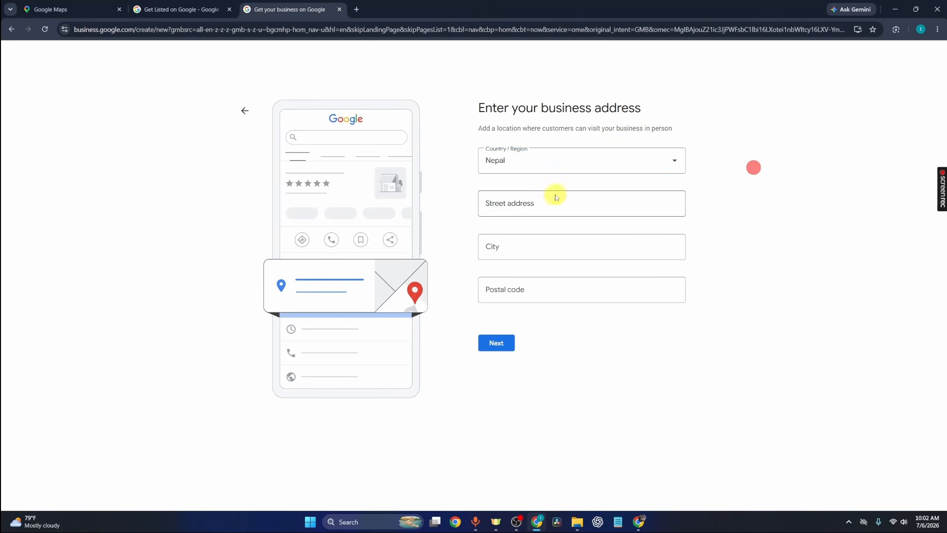
left_click(549, 198)
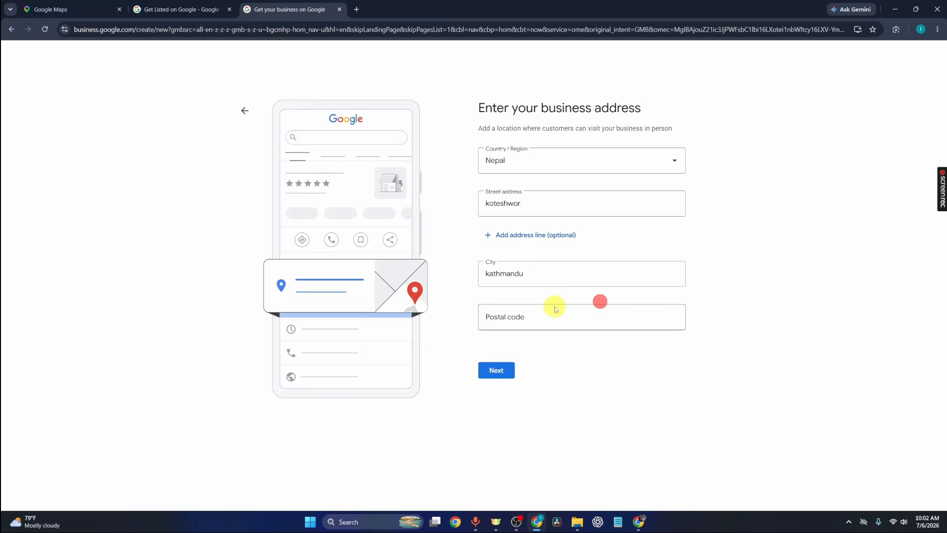
left_click(546, 312)
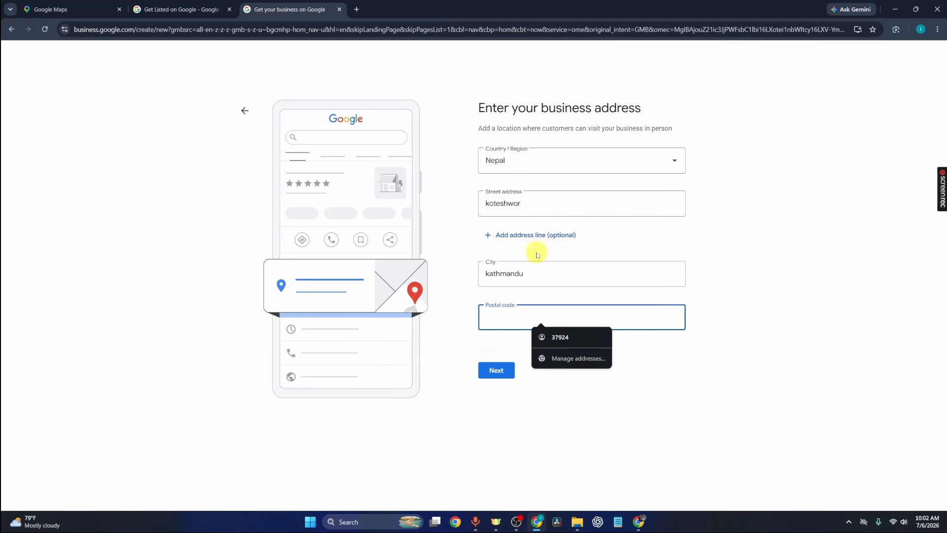
Step: Copy the entered street address and search Google in a new browser tab for that area's postal code
double_click(533, 203)
key("ctrl+c")
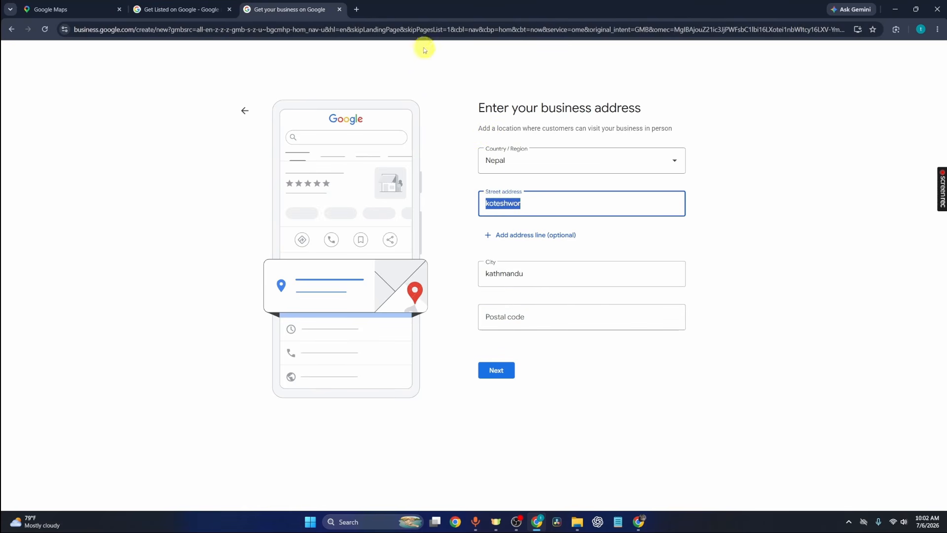
left_click(361, 10)
key("ctrl+v")
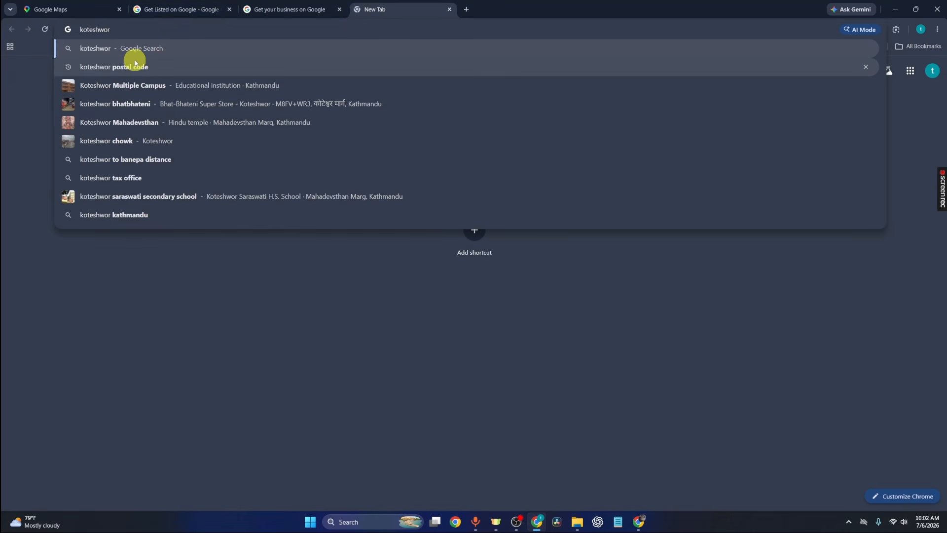
left_click(122, 67)
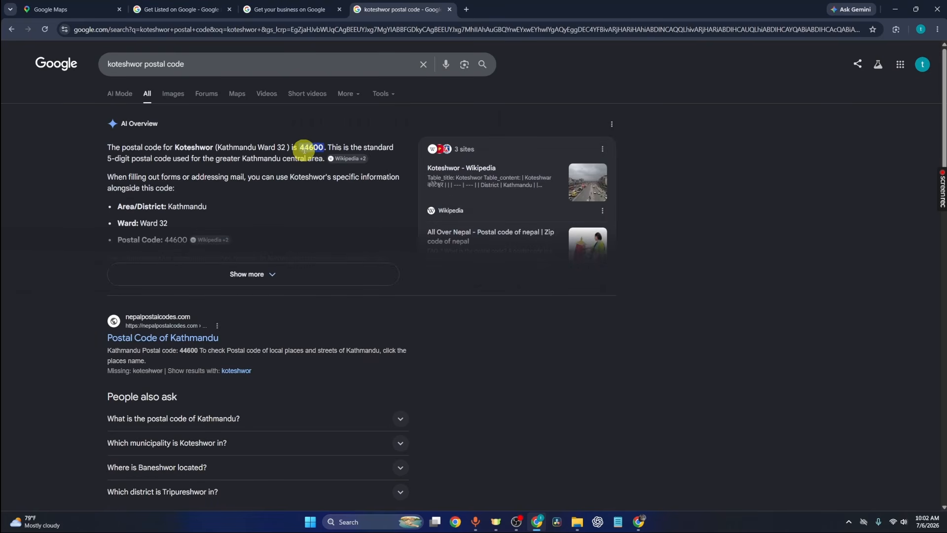
Step: Return to the business address form, enter the postal code found for the area, and submit the address
left_click(296, 9)
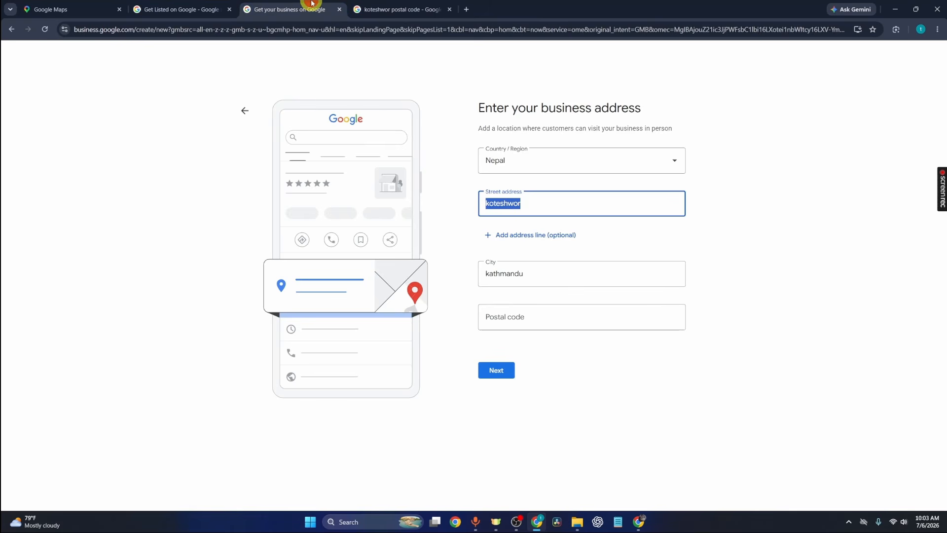
left_click(523, 317)
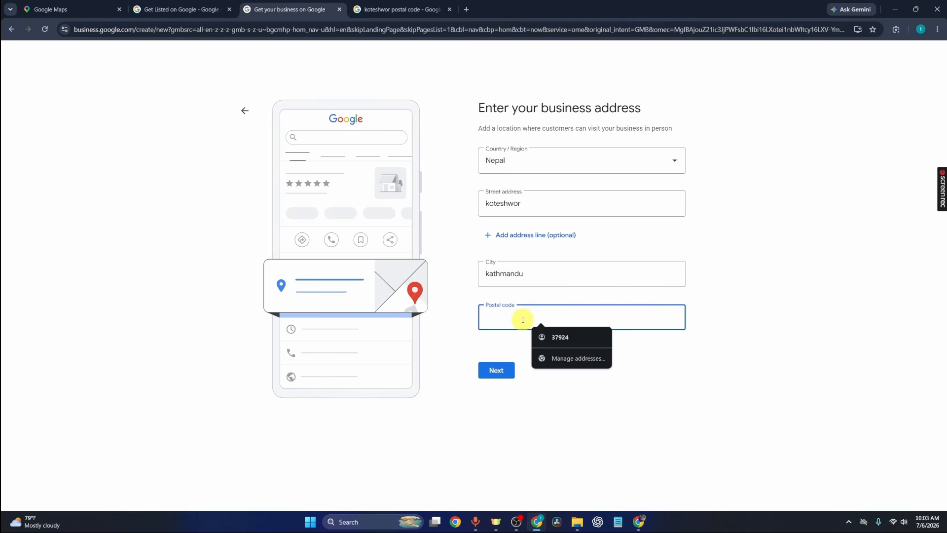
type("44+6")
key("BackSpace")
key("BackSpace")
type("600")
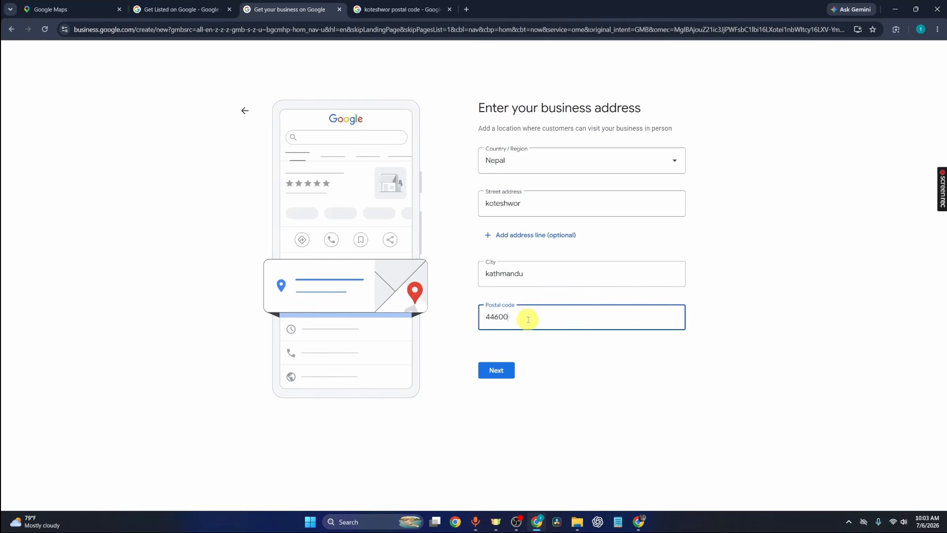
left_click(500, 373)
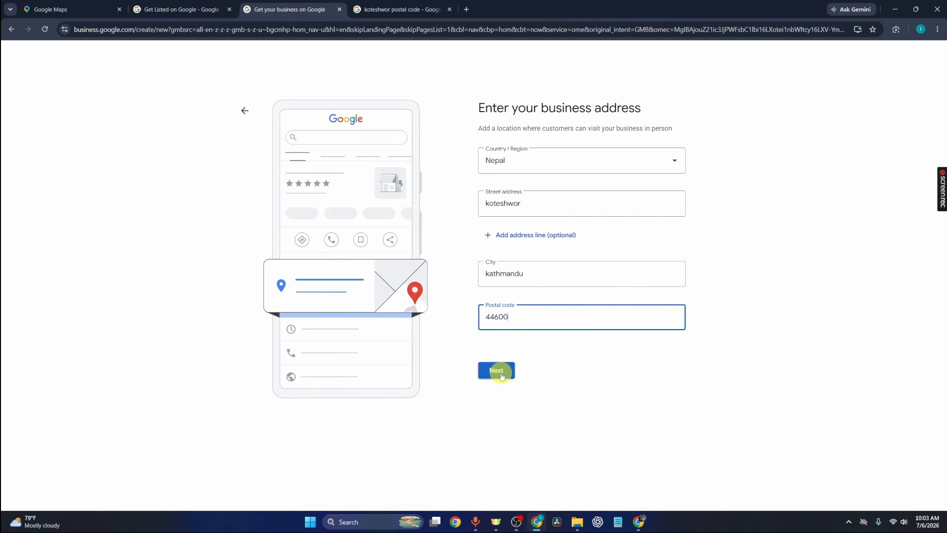
Step: Review the suggested existing businesses, choose None of these, and continue to the map location
left_click(870, 52)
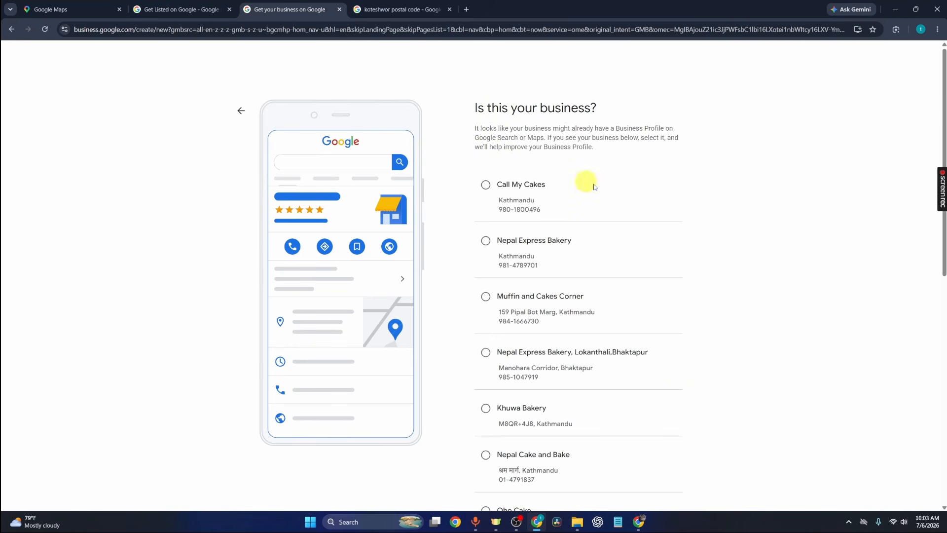
scroll(605, 239, "down", 2)
scroll(607, 240, "up", 2)
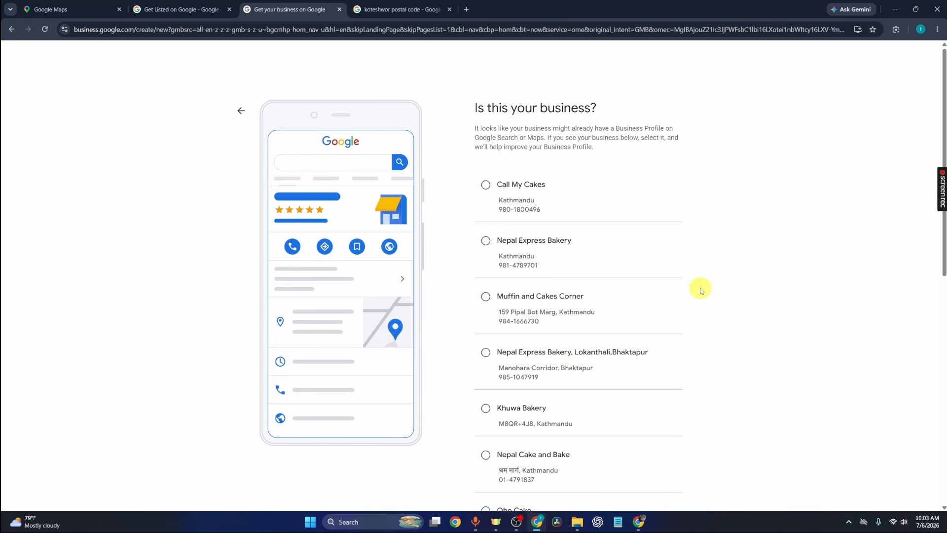
scroll(681, 276, "down", 3)
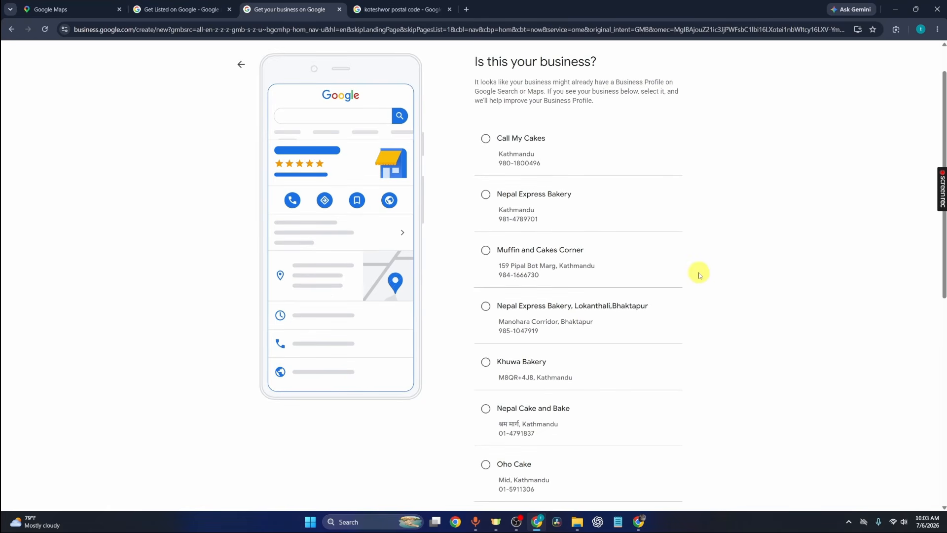
scroll(693, 227, "down", 7)
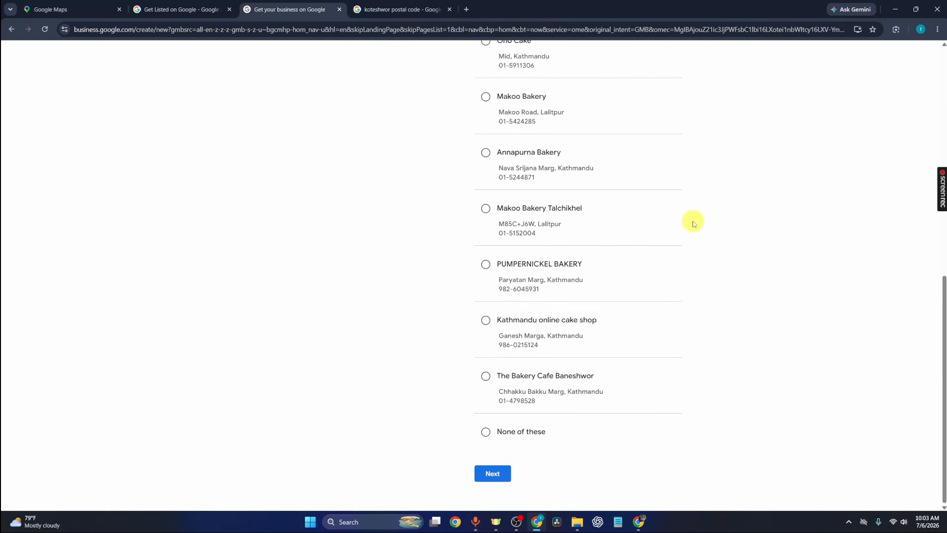
left_click(485, 431)
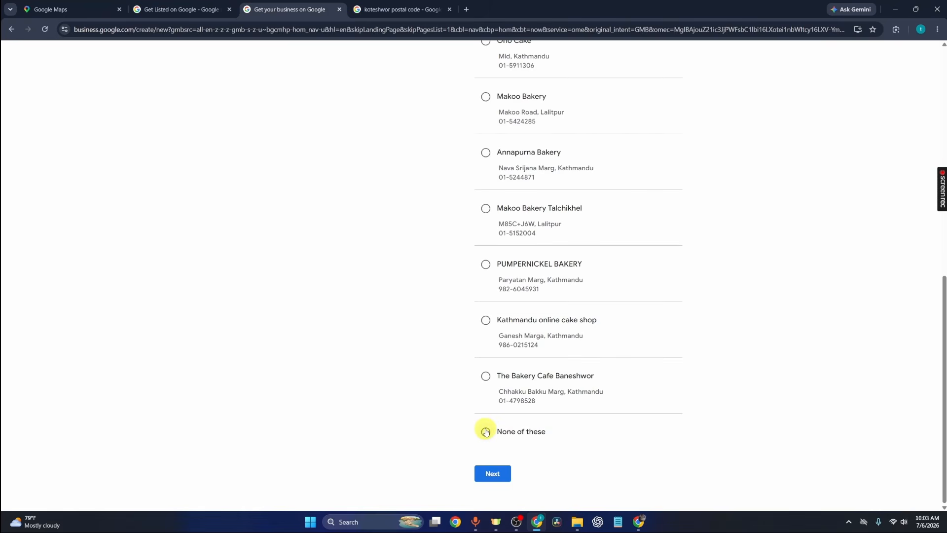
left_click(487, 472)
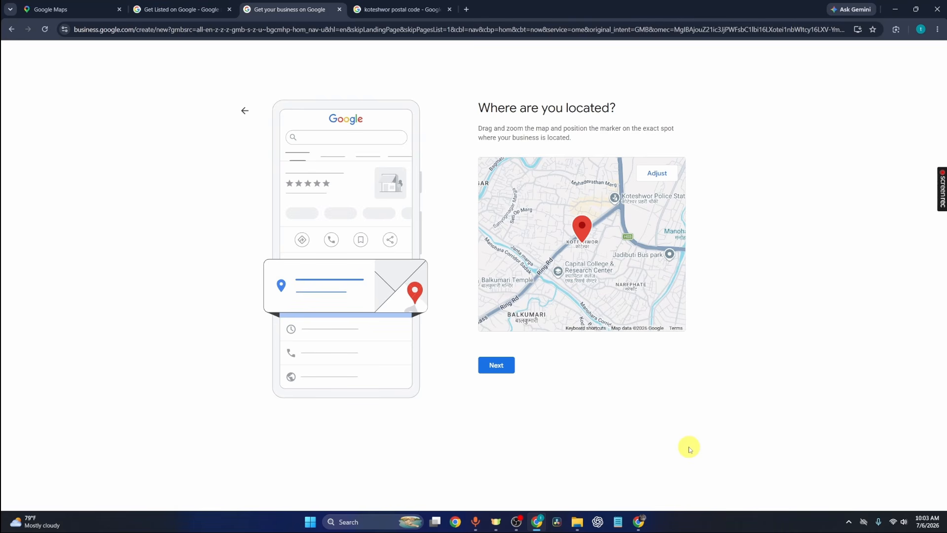
Step: Adjust the map so the location marker sits beside the main road near SOS Marga, and continue
left_click(652, 178)
scroll(613, 232, "up", 2)
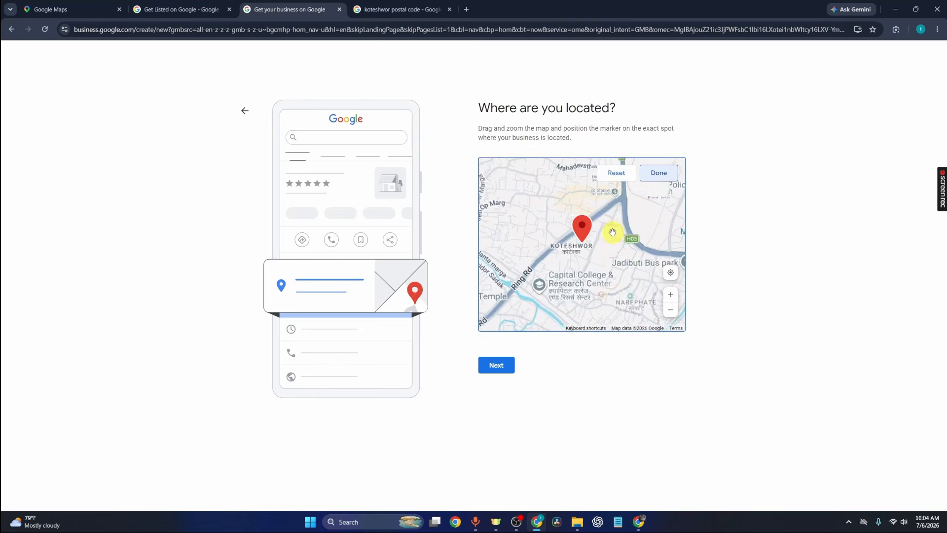
scroll(607, 232, "down", 1)
left_click_drag(572, 255, 593, 259)
scroll(592, 259, "up", 1)
scroll(610, 250, "up", 1)
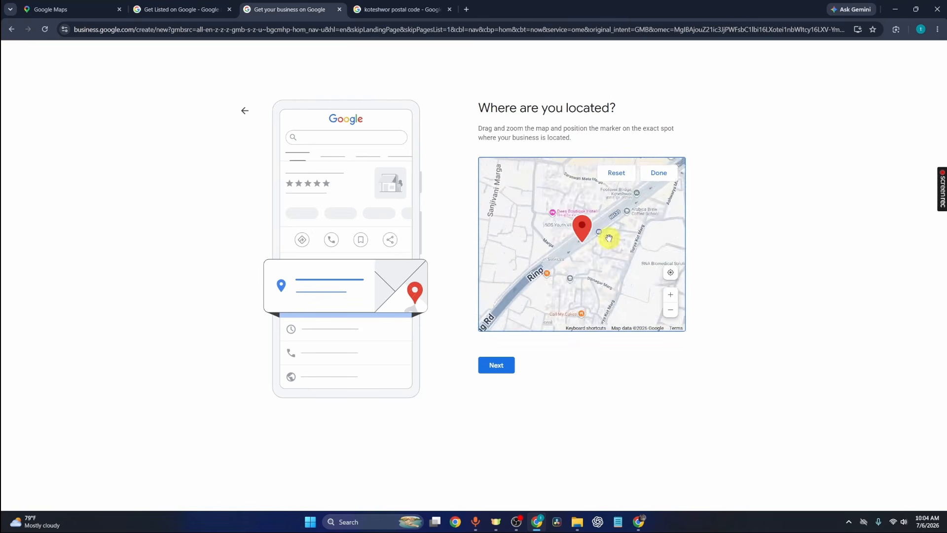
scroll(609, 238, "up", 2)
mouse_move(578, 302)
left_mouse_down()
mouse_move(709, 311)
mouse_move(720, 291)
mouse_move(710, 284)
left_mouse_up()
right_click(710, 285)
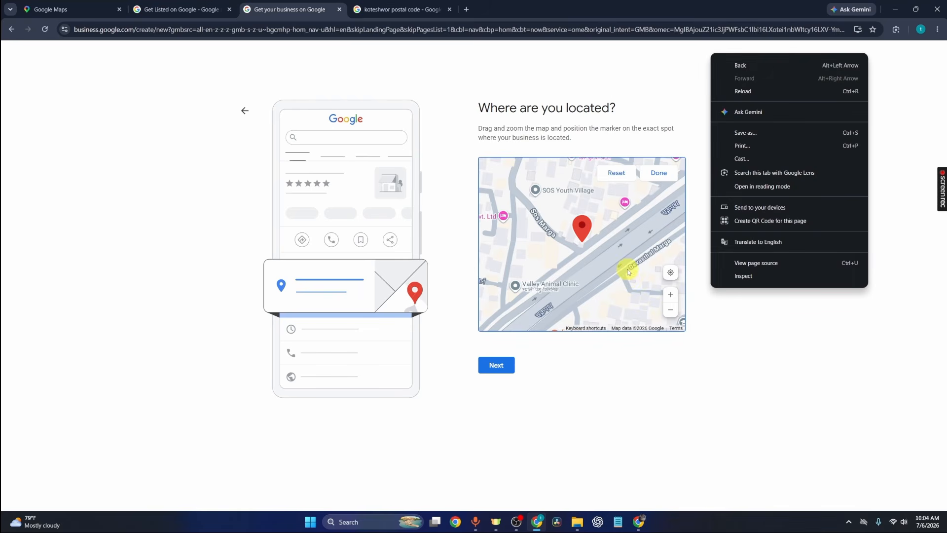
left_click(688, 134)
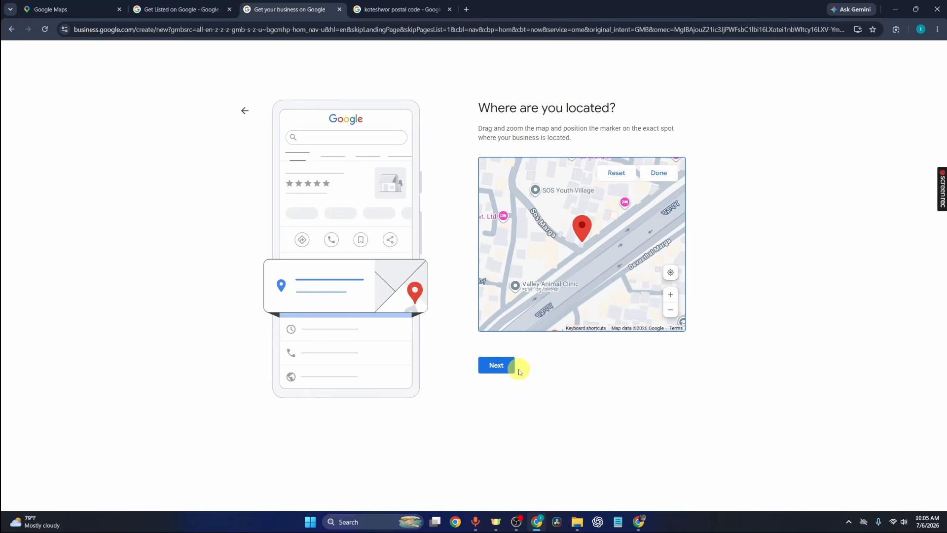
left_click(498, 366)
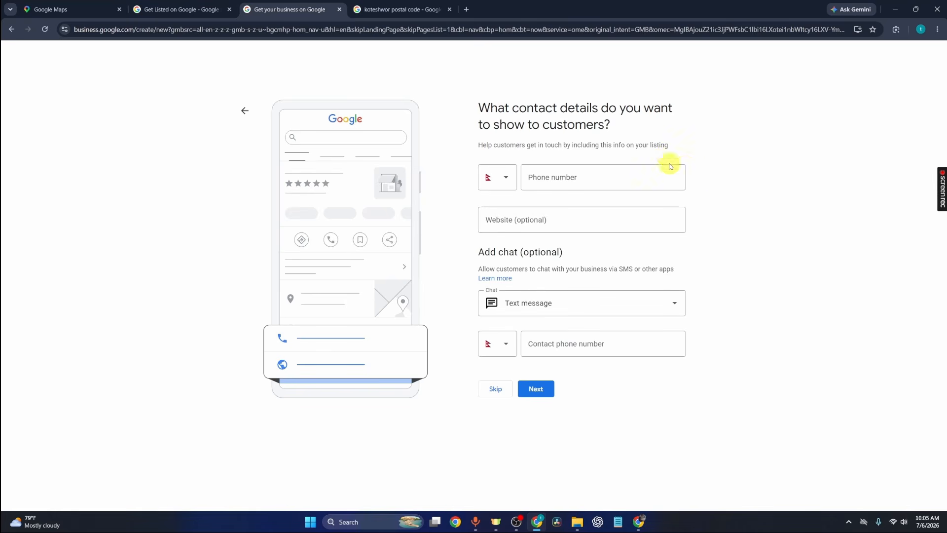
Step: Skip the contact details, opt in to news and tips on improving the Business Profile, and continue
left_click(609, 183)
left_click(773, 217)
left_click(498, 389)
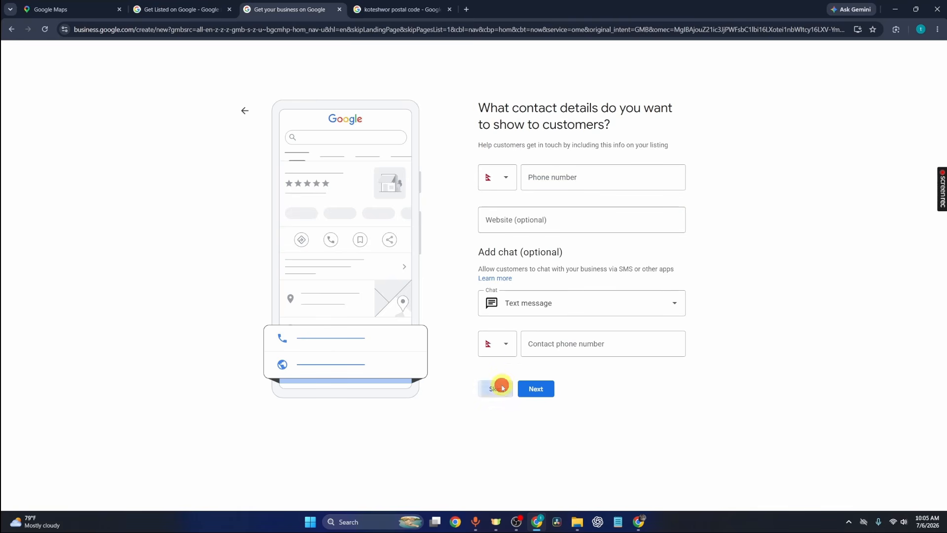
left_click(490, 242)
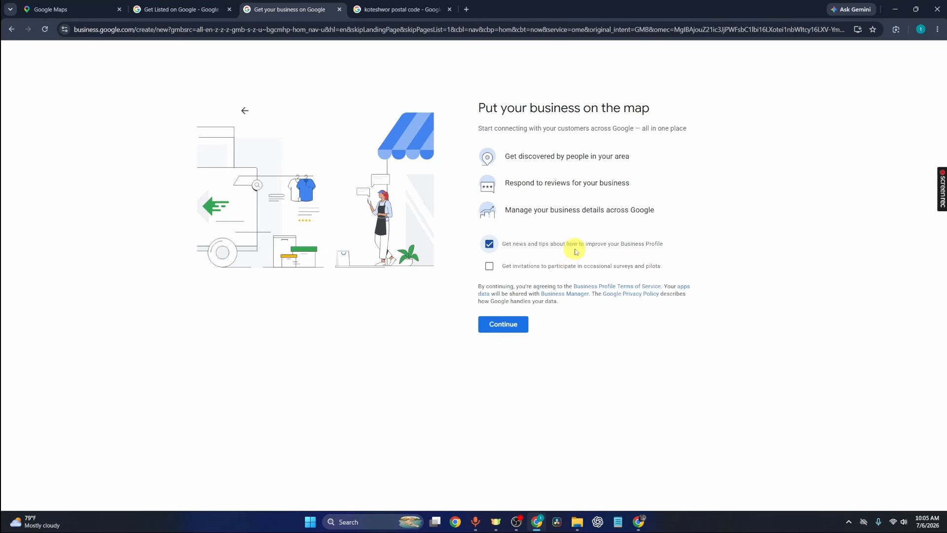
left_click(523, 326)
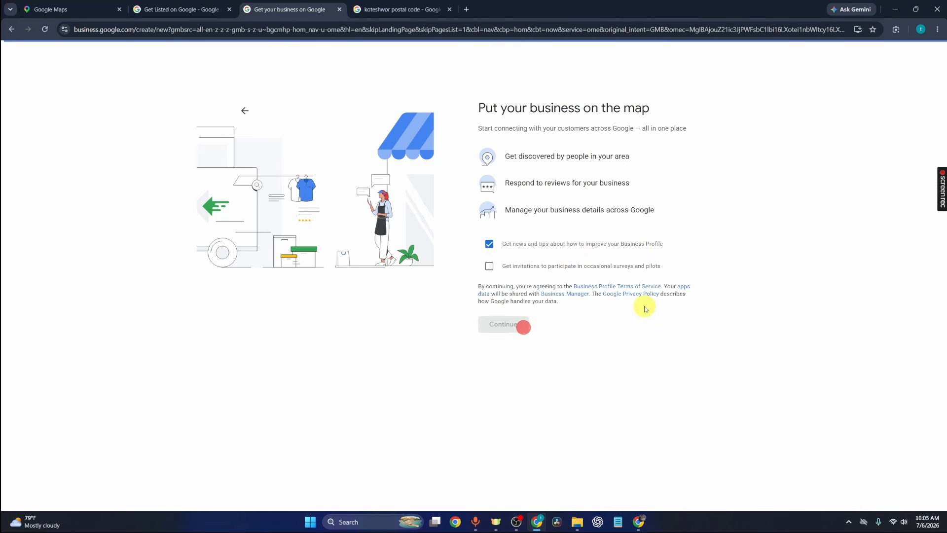
Step: Postpone the phone verification of the business
left_click_drag(478, 129, 497, 138)
left_click(502, 142)
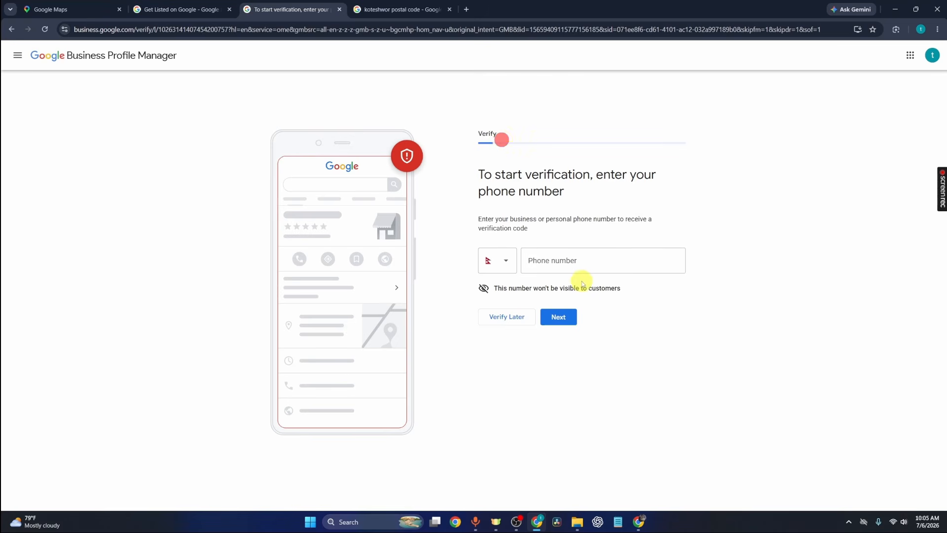
left_click(513, 320)
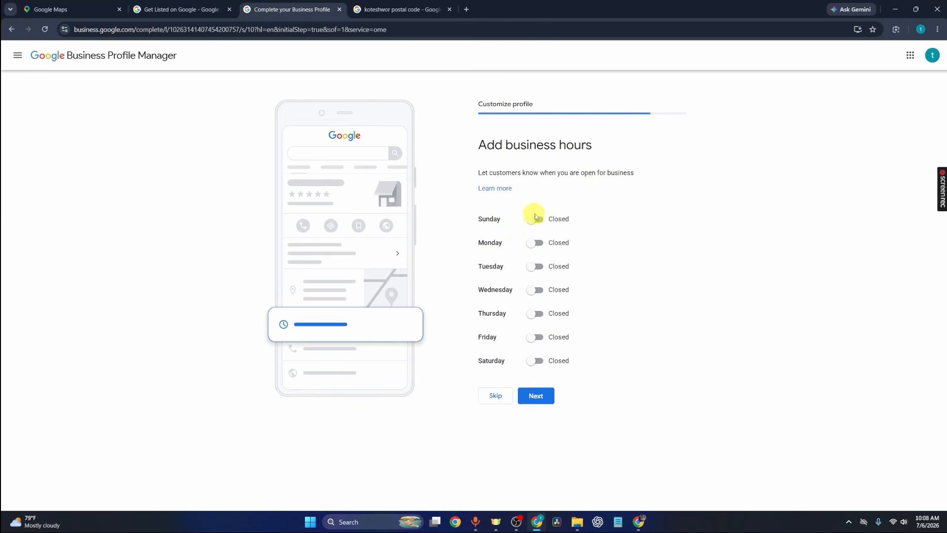
Step: Mark the business as open from Monday through Friday, leaving Saturday and Sunday closed
left_click(536, 246)
left_click(536, 282)
left_click(536, 320)
left_click(536, 356)
left_click(536, 395)
Step: Set Monday's business hours to 10:00 AM – 5:00 PM
left_click(522, 259)
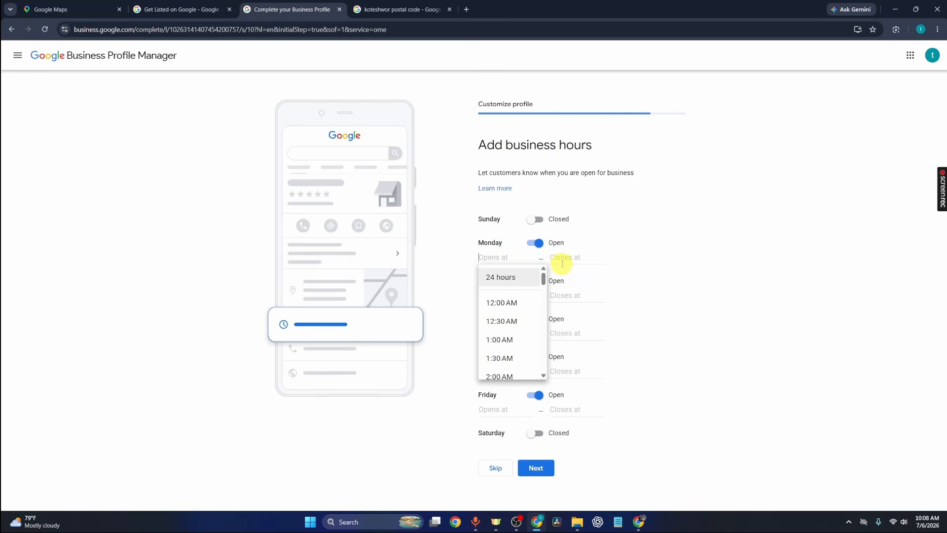
scroll(524, 303, "down", 5)
scroll(517, 345, "down", 3)
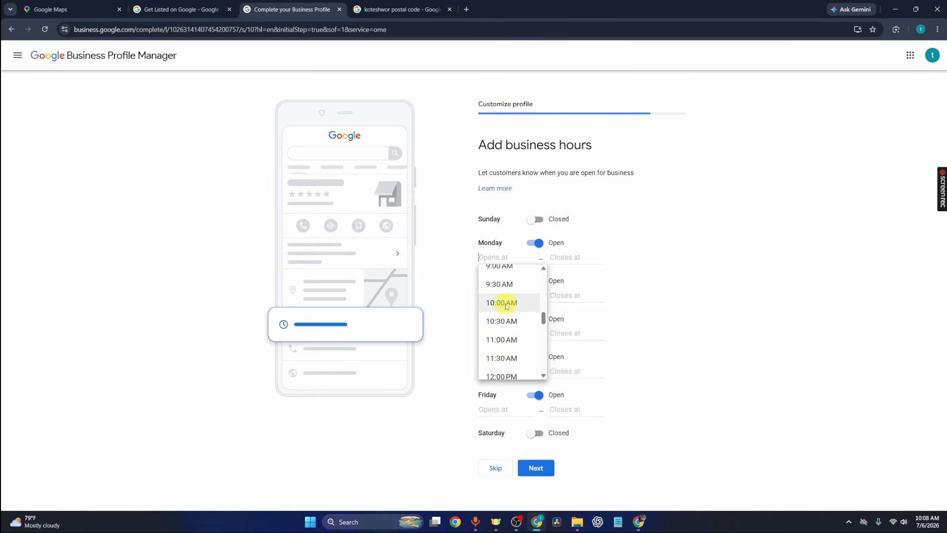
left_click(502, 302)
left_click(584, 255)
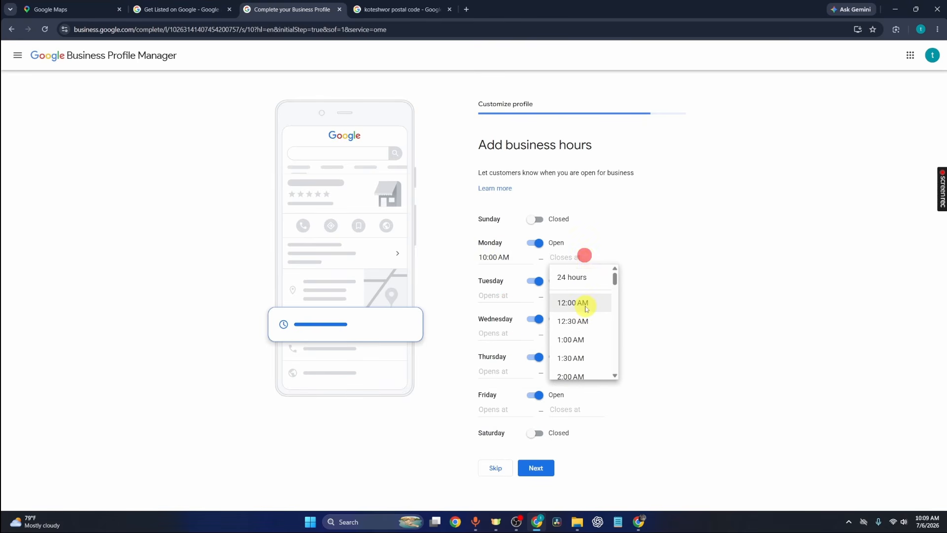
scroll(587, 308, "down", 5)
scroll(597, 340, "down", 1)
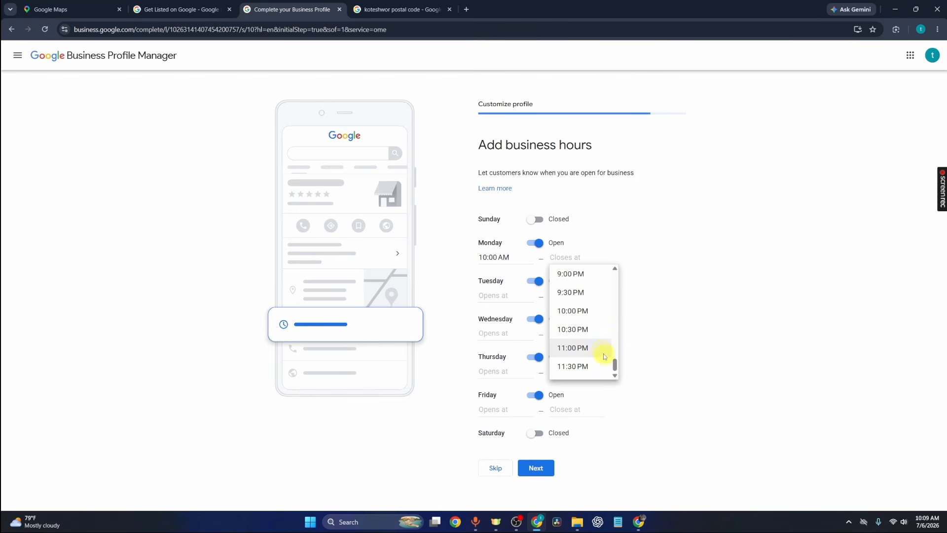
scroll(601, 348, "up", 4)
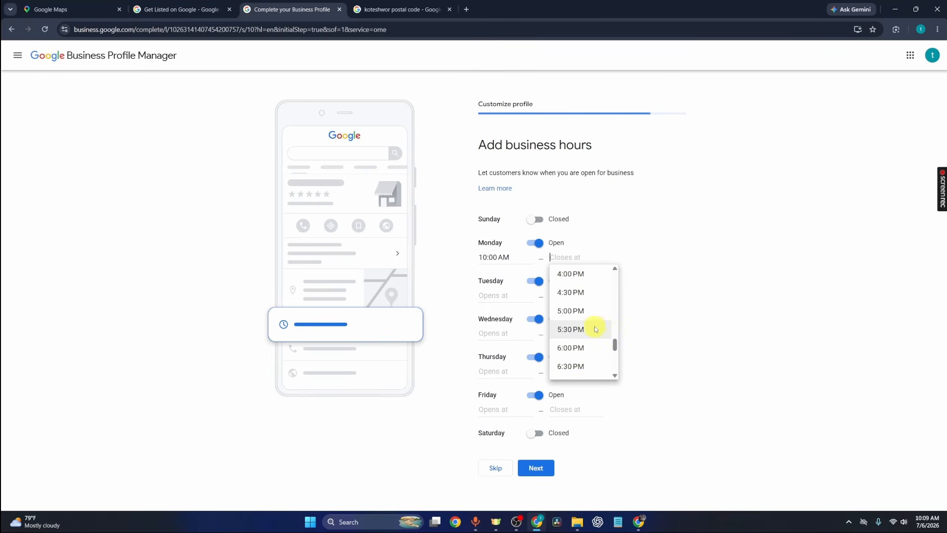
left_click(595, 315)
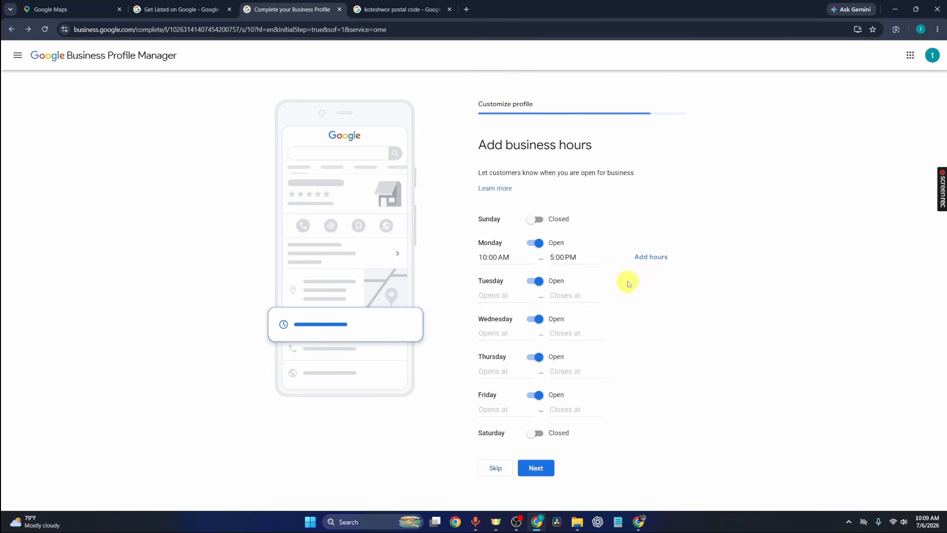
Step: Set the hours for Tuesday through Friday to 10:00 AM – 5:00 PM and save the business hours
left_click(509, 298)
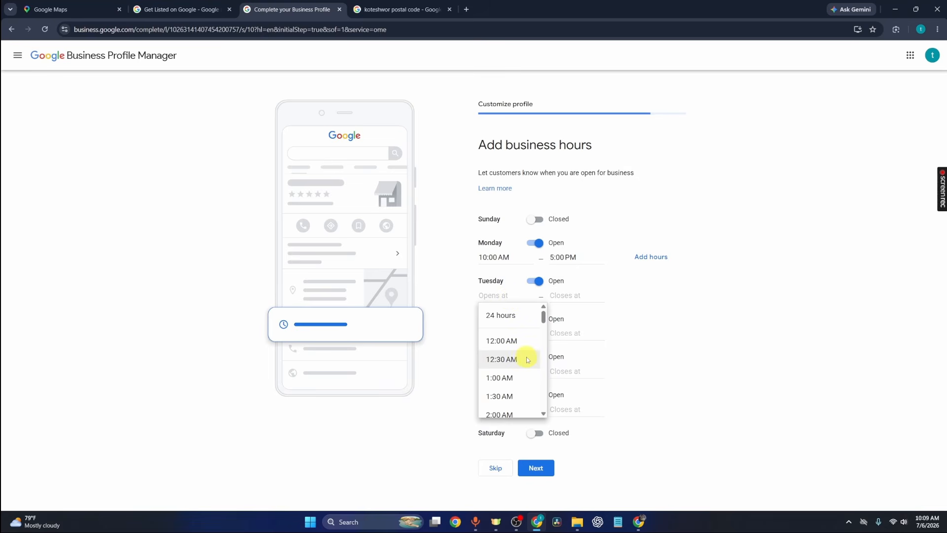
scroll(525, 359, "down", 15)
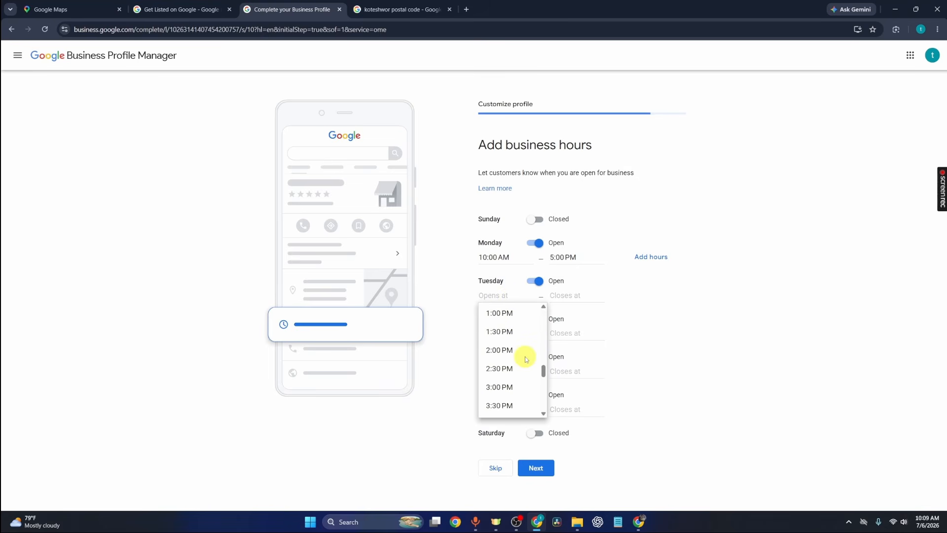
scroll(522, 365, "up", 15)
left_click(501, 338)
left_click(562, 294)
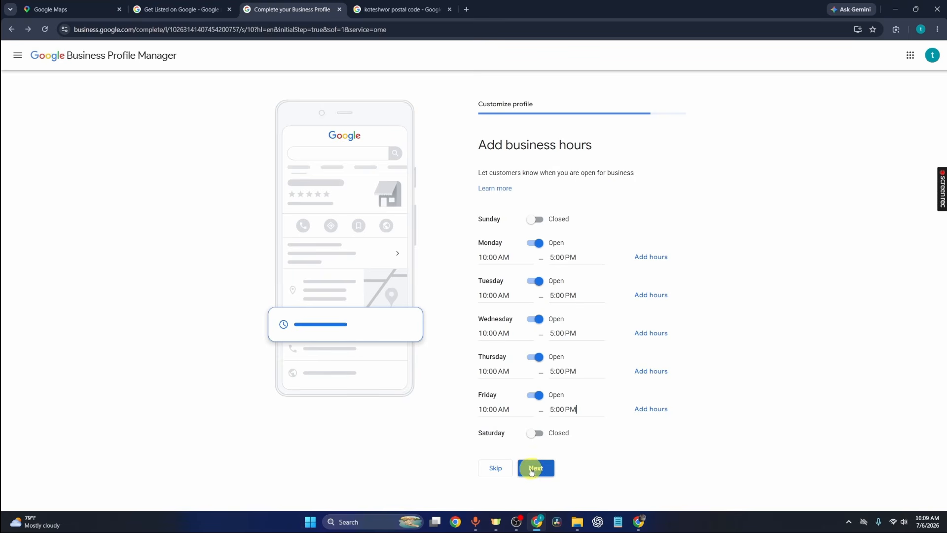
left_click(533, 471)
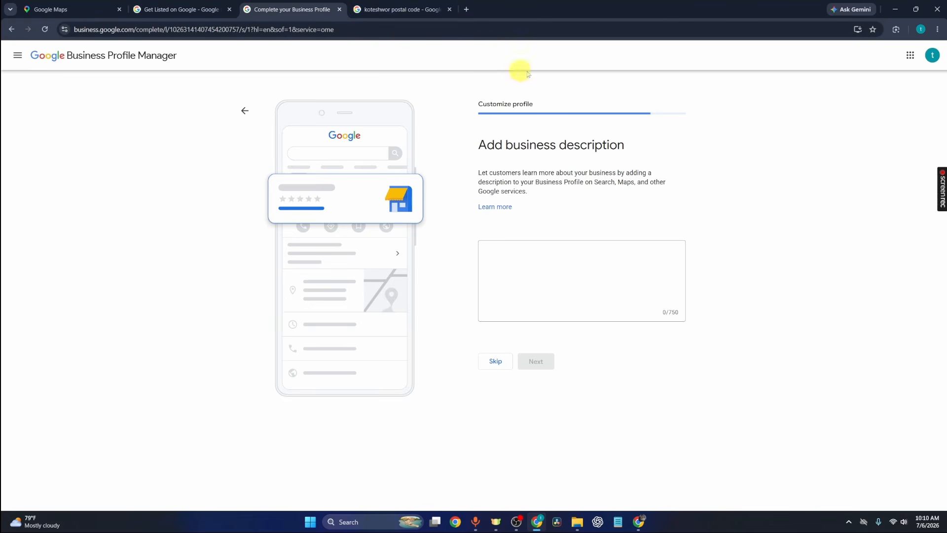
Step: Enter the business description "A cozy neighbourhood bakery specializing in custom cakes,fresh pastries and locally roasted coffee" and continue
left_click(564, 280)
type("A cozy ")
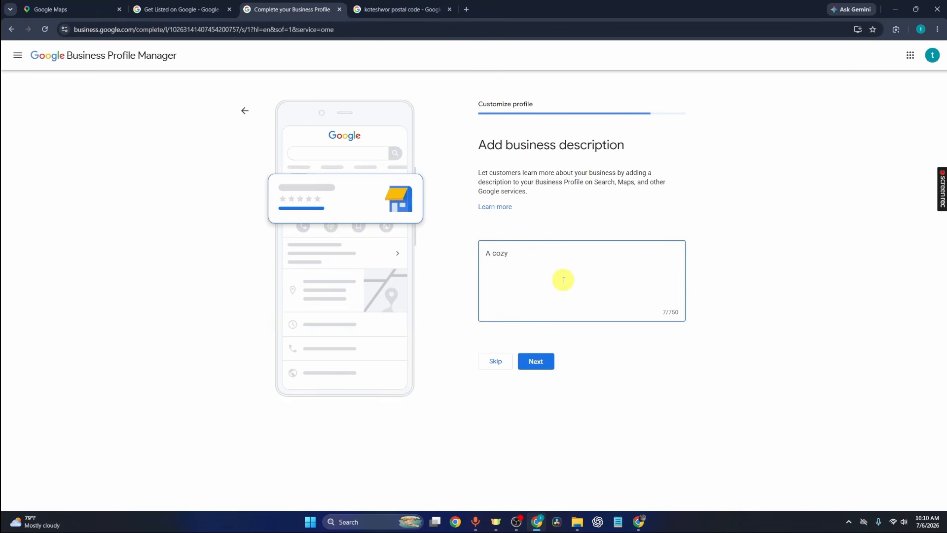
type("neighbourhood bakery specializing in cus")
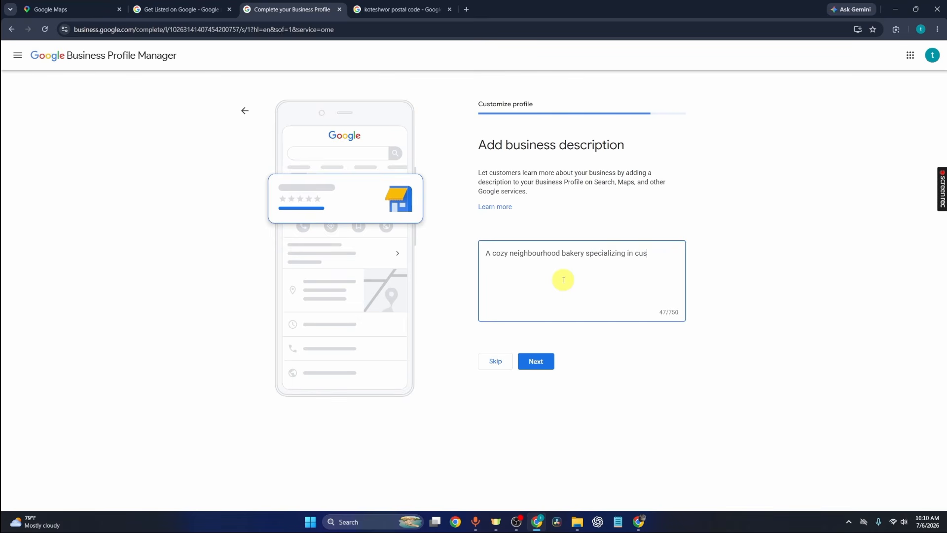
type("tom cakes,fresh pastries and locally")
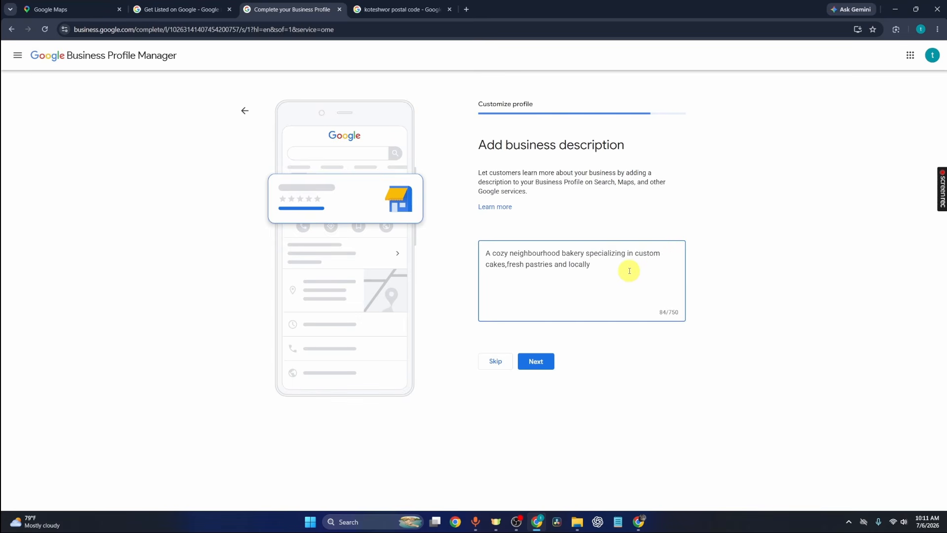
type(" roasted coffee")
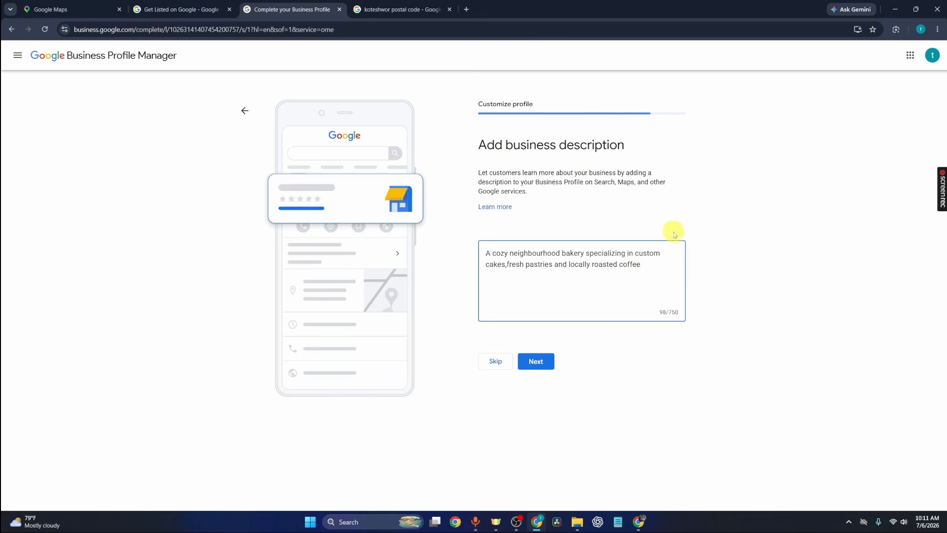
left_click_drag(661, 313, 702, 315)
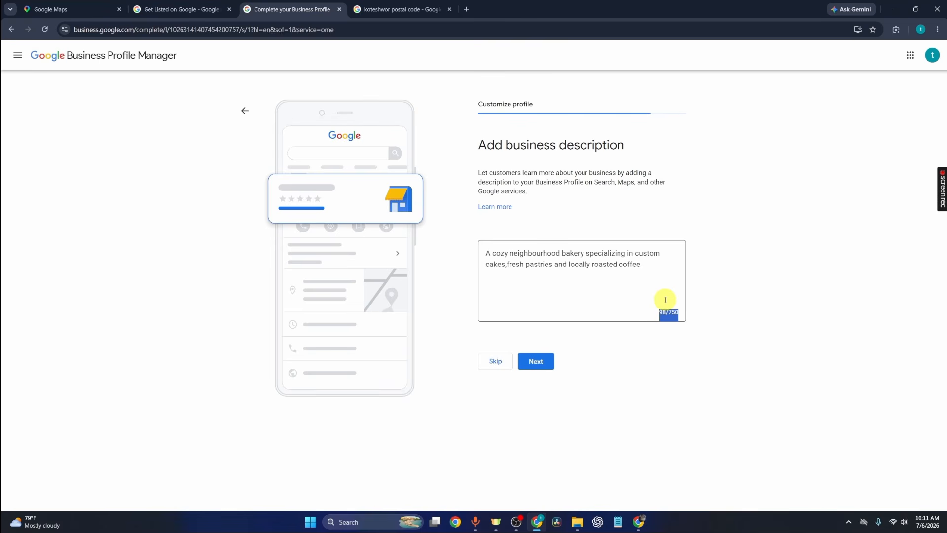
left_click(536, 361)
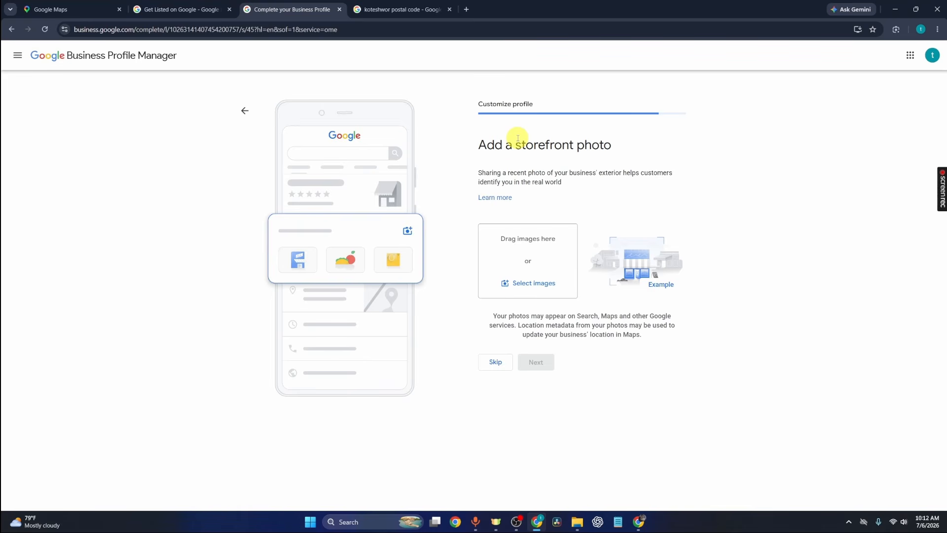
Step: Skip adding storefront and store photos, and decline the Google Ads offer
left_click(497, 364)
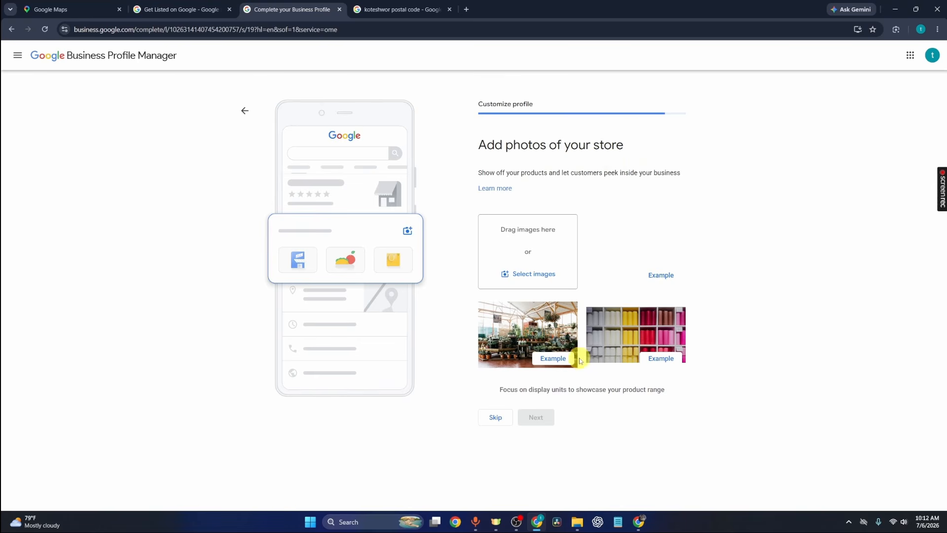
left_click(495, 417)
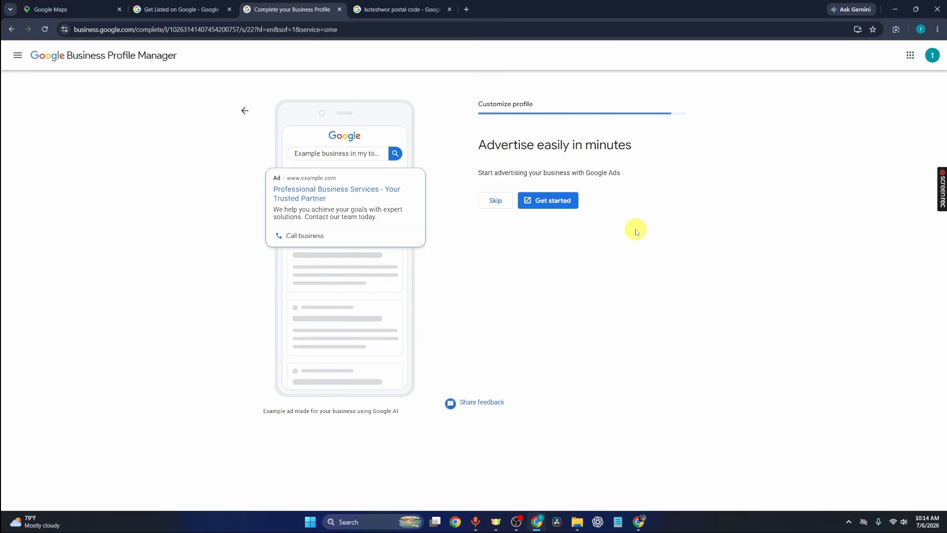
left_click(502, 201)
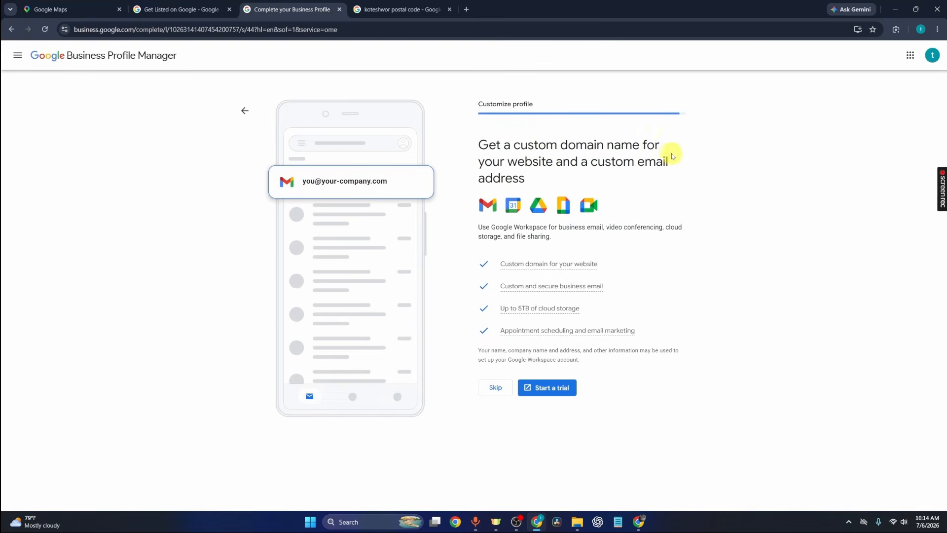
Step: Skip the custom domain and email offer, finish the profile setup, and check the new profile's visibility status
left_click_drag(478, 145, 513, 143)
left_click(520, 145)
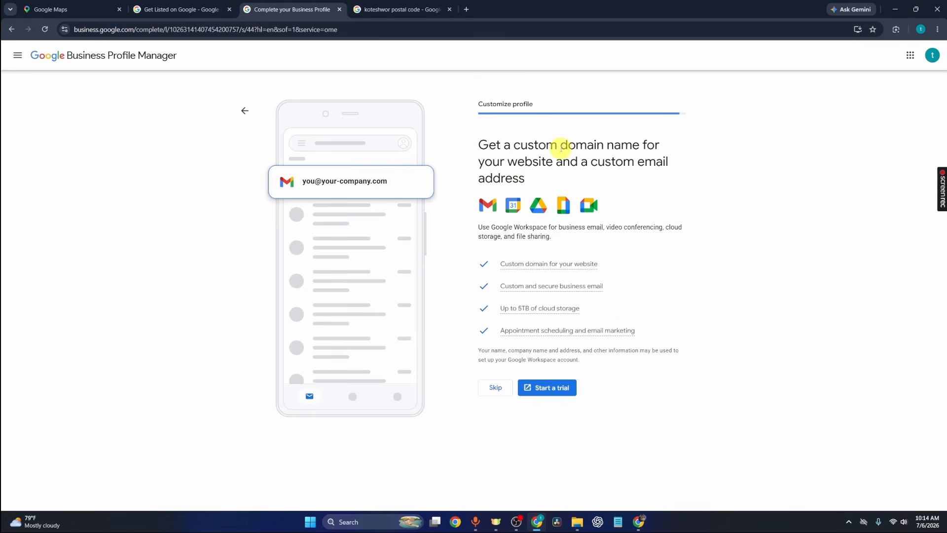
left_click_drag(519, 145, 596, 186)
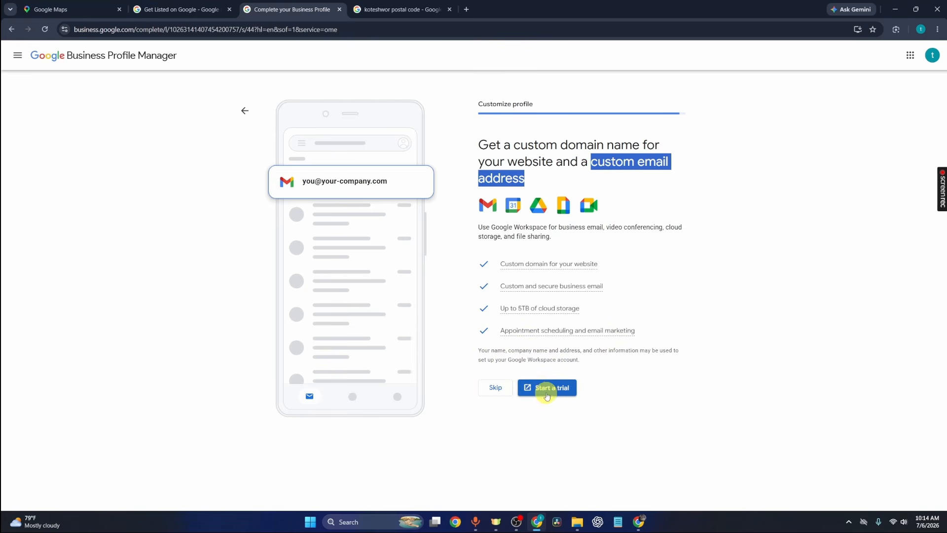
left_click(493, 388)
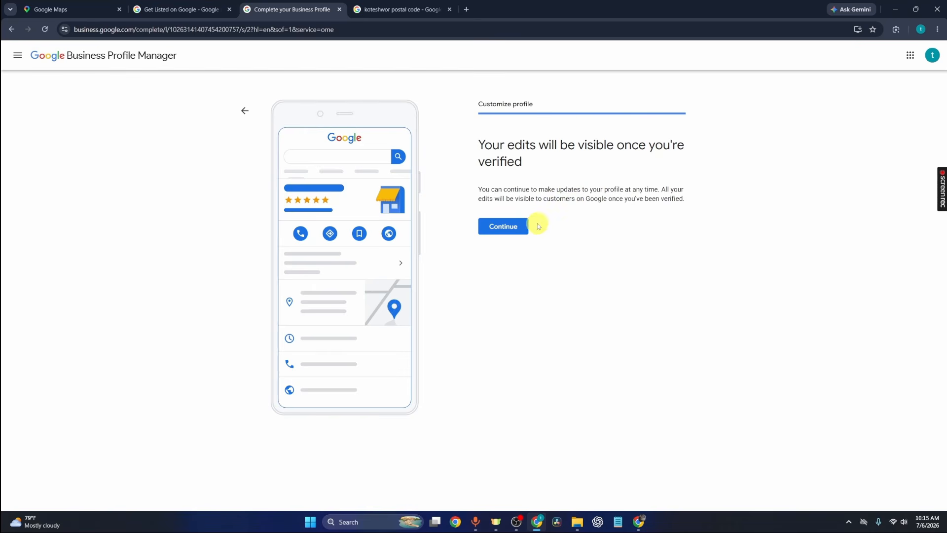
left_click(506, 225)
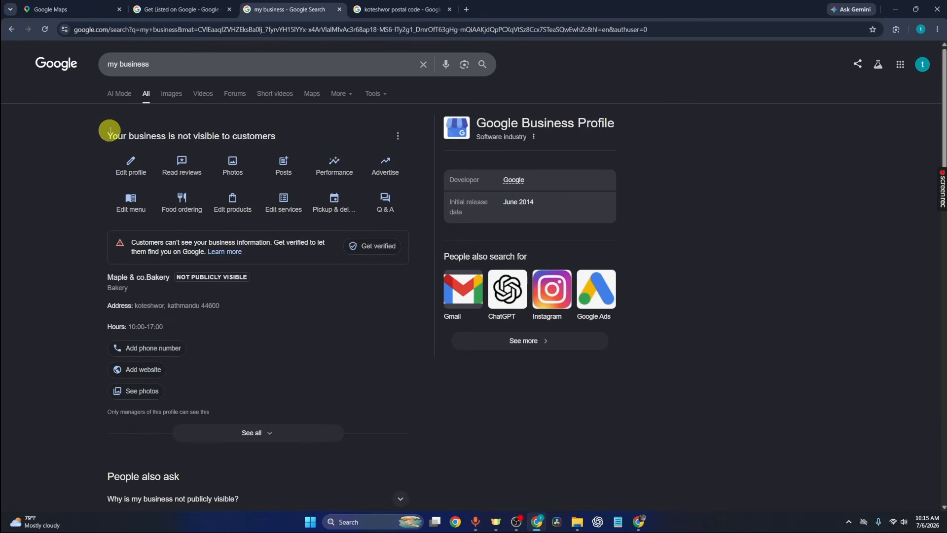
left_click_drag(99, 131, 363, 149)
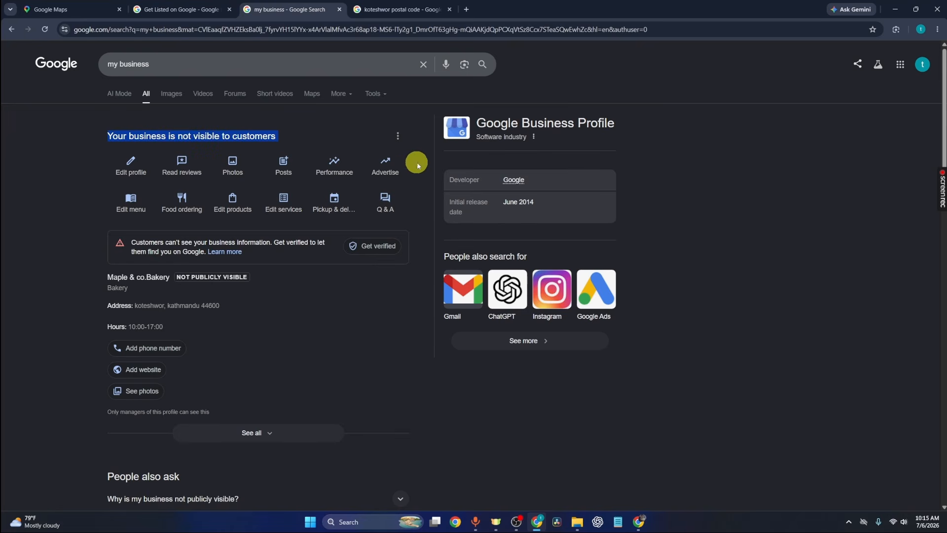